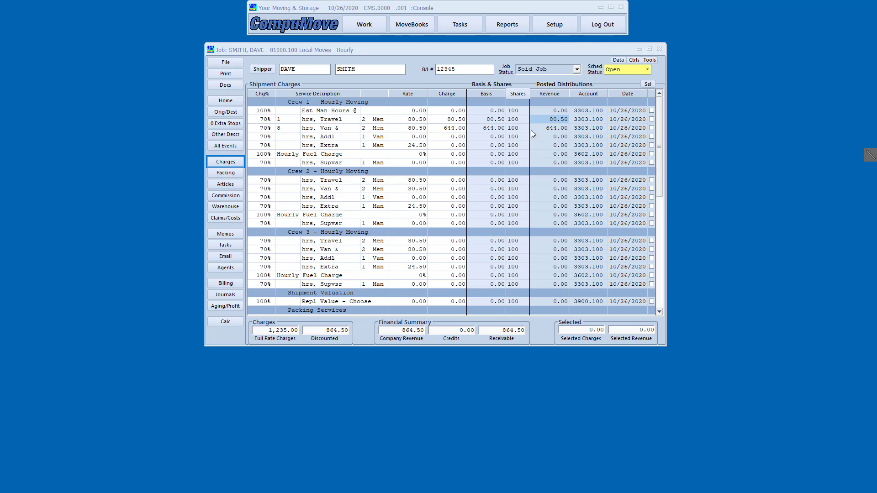
Show the job's Home record with its accounting summary of 864.50 charges and balance receivable.
mouse_move(525, 107)
mouse_down()
mouse_move(553, 134)
mouse_move(575, 138)
mouse_up()
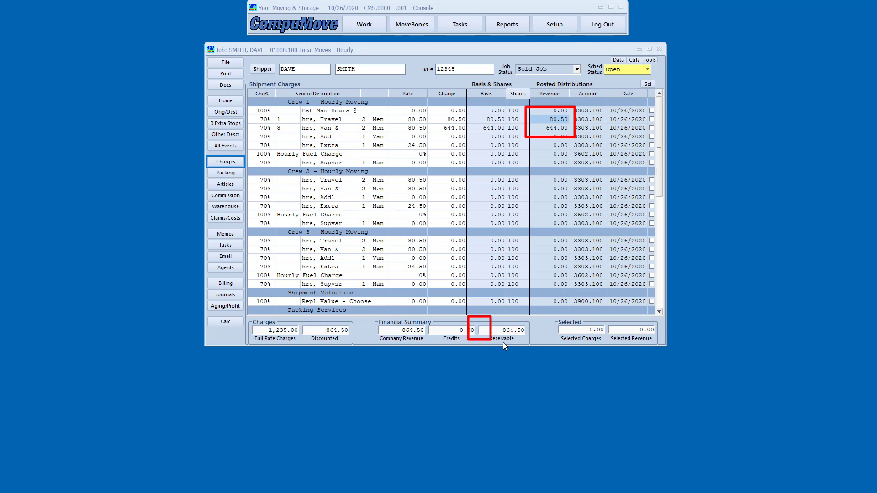
drag(504, 343, 535, 345)
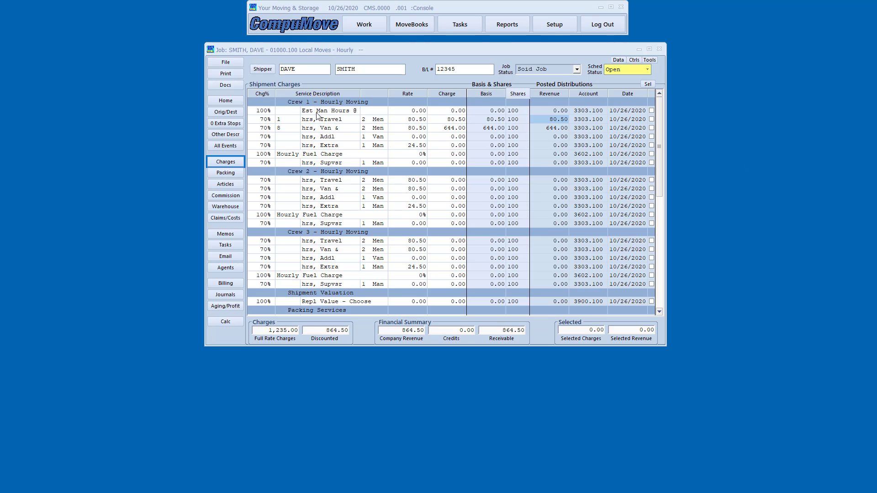
click(229, 100)
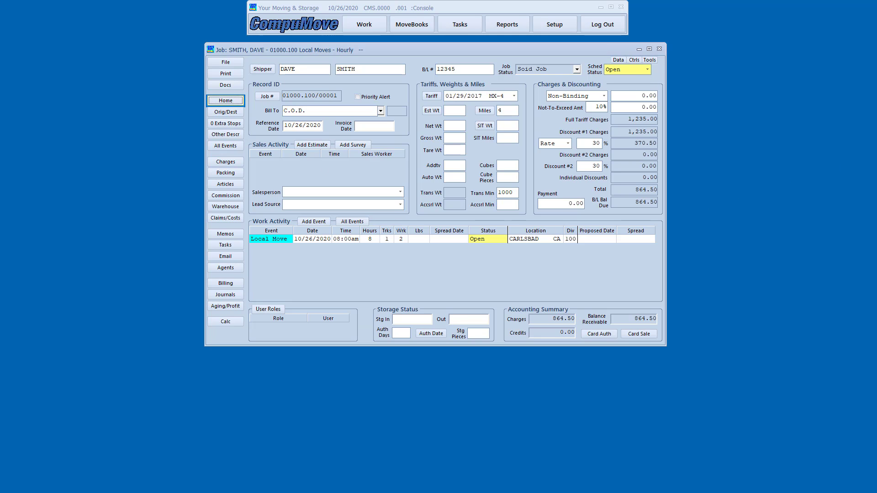
click(791, 246)
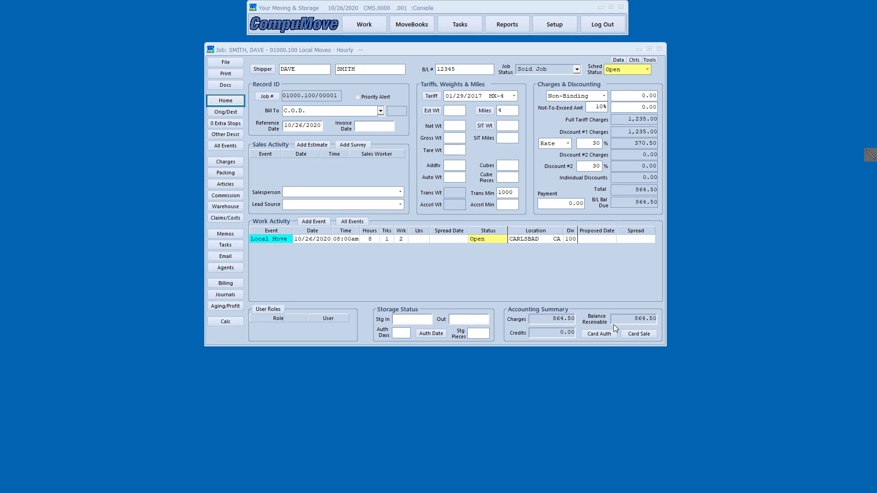
drag(613, 325, 660, 343)
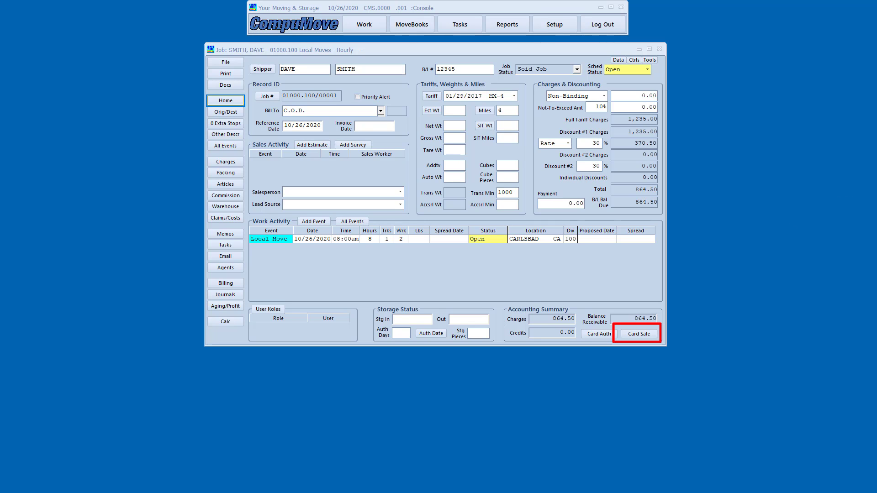
key(Escape)
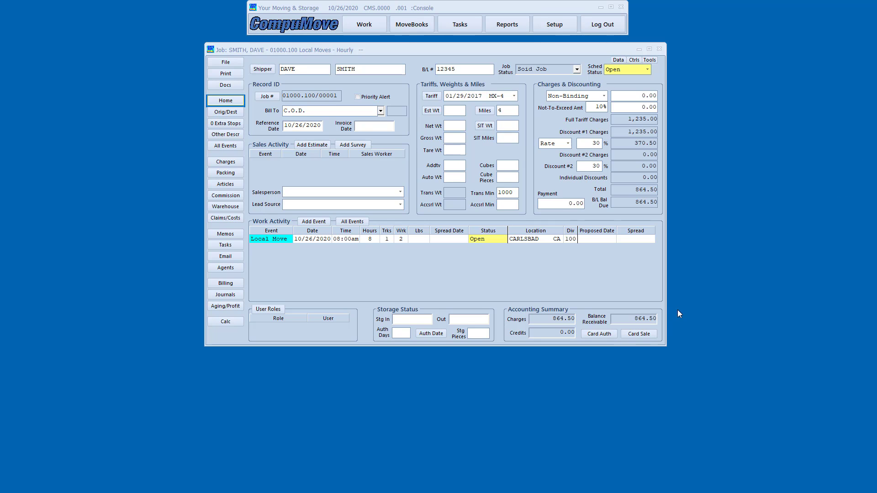
Start a card sale and enter the VISA card number, expiry date and CCV.
click(638, 334)
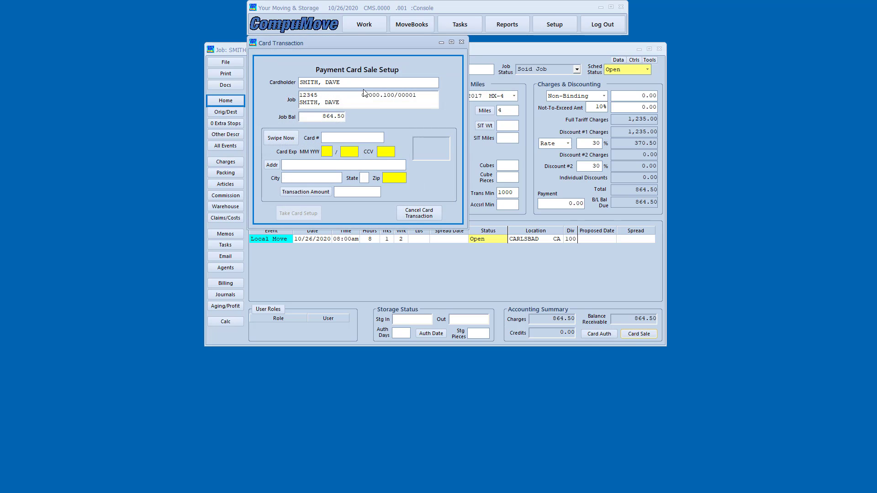
drag(344, 40, 432, 88)
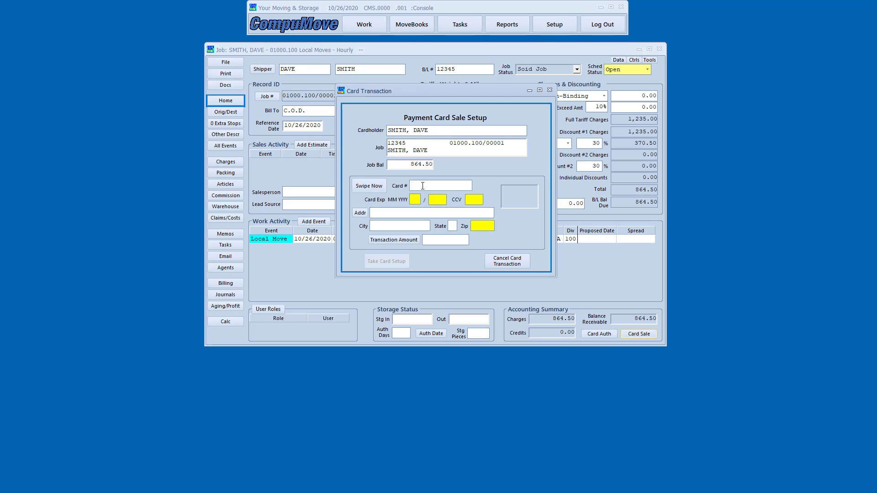
text(4111111111111111)
key(Tab)
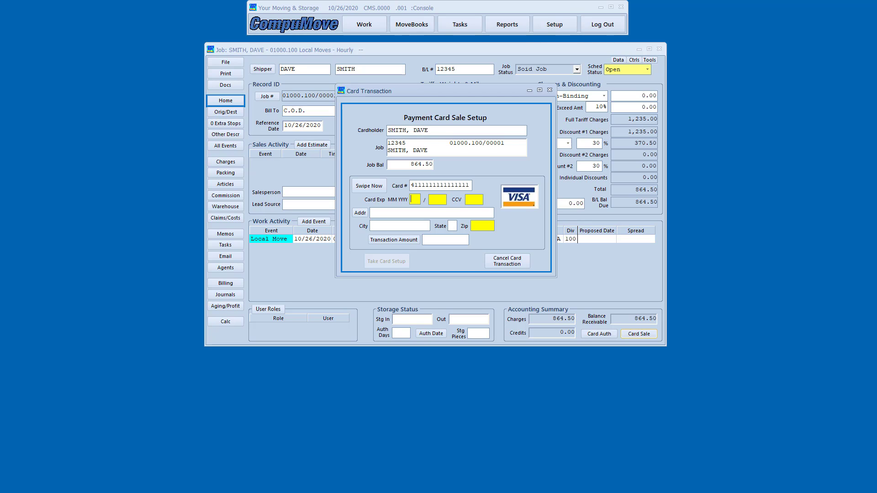
text(10)
text(2024)
text(123)
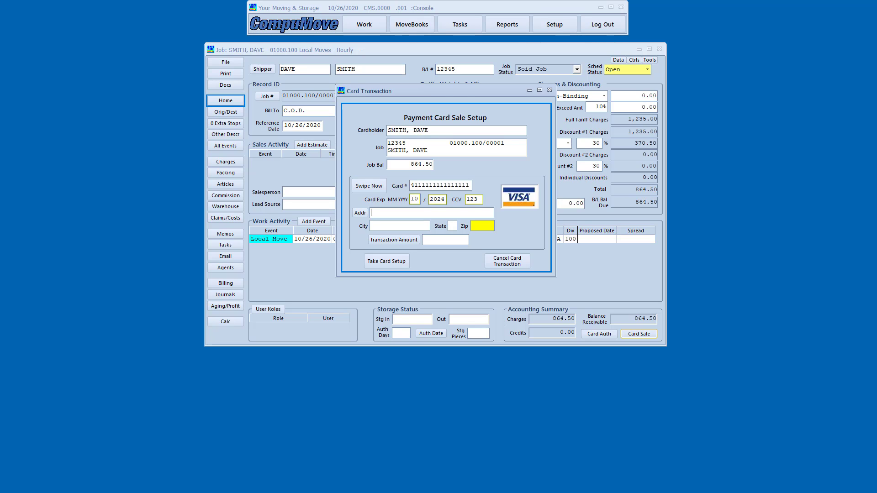
Fill the billing address from the job and set the transaction amount to 864.50.
click(359, 213)
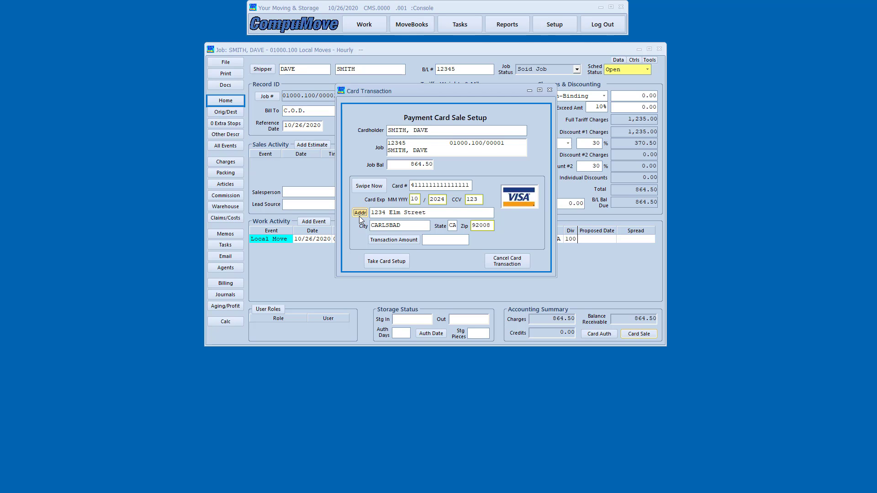
click(396, 243)
click(870, 155)
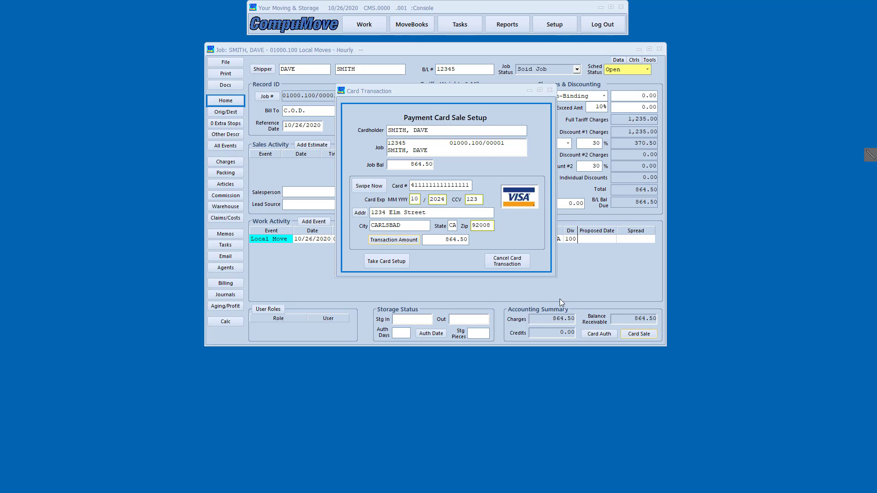
mouse_move(355, 246)
mouse_down()
mouse_move(376, 271)
mouse_move(423, 275)
mouse_up()
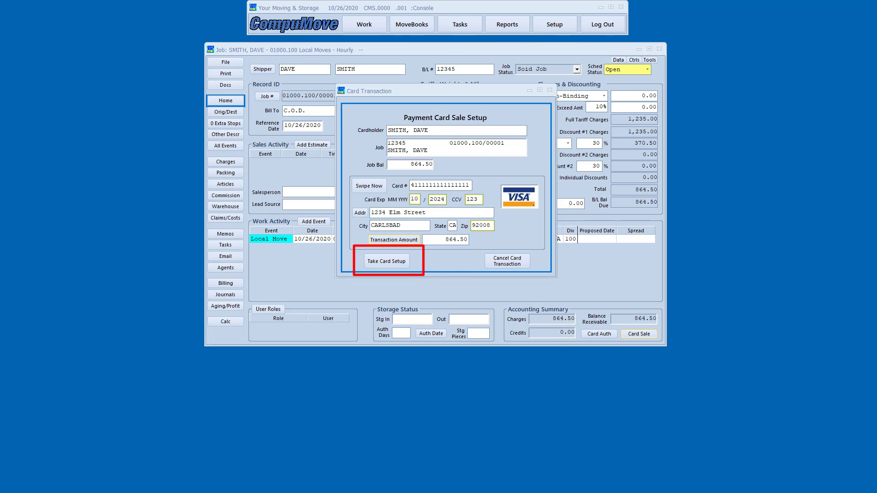
Accept the card sale setup and post the 864.50 card transaction.
click(389, 261)
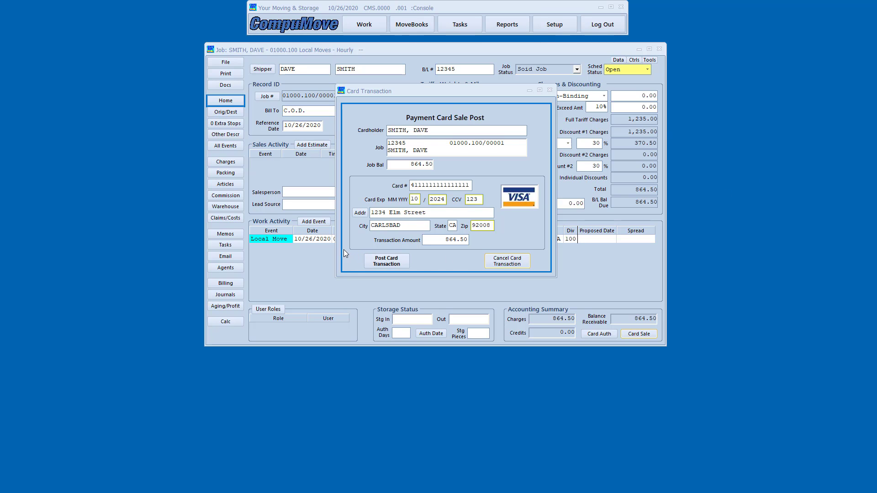
click(380, 262)
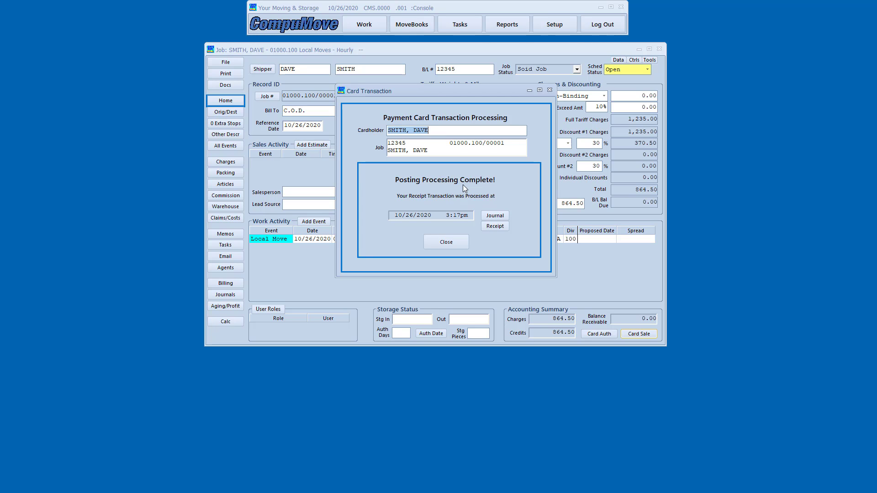
click(495, 227)
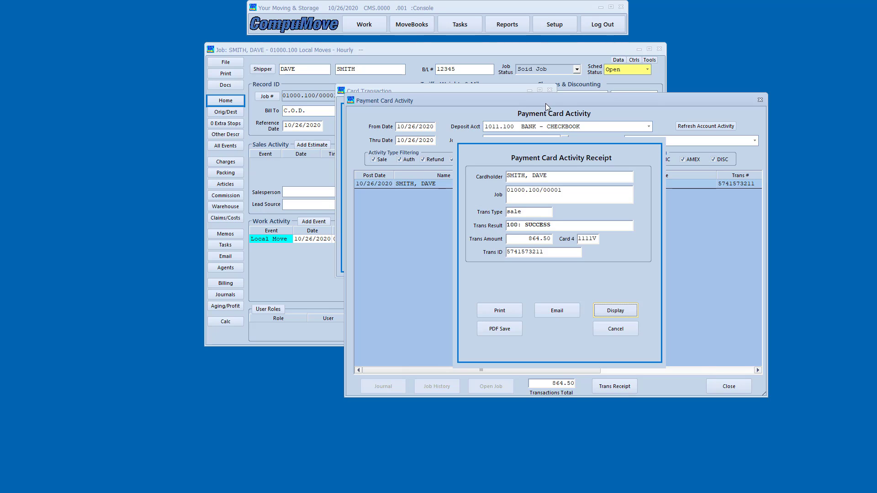
drag(545, 103, 520, 98)
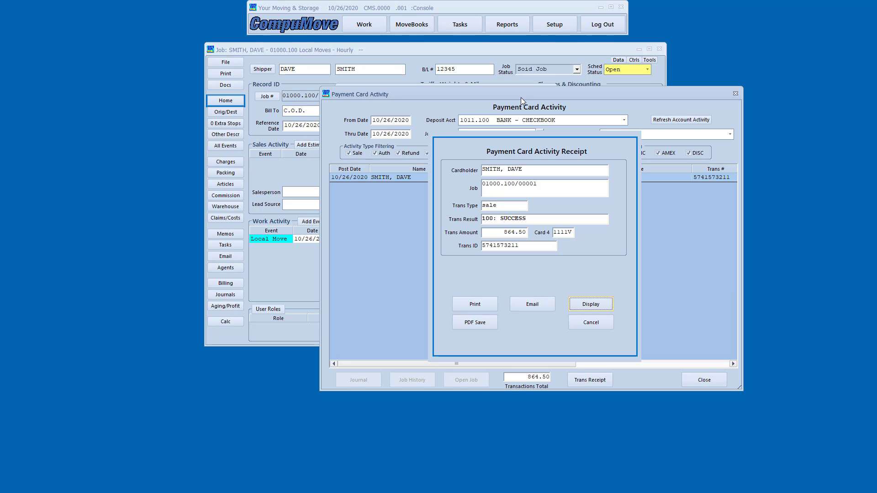
click(413, 27)
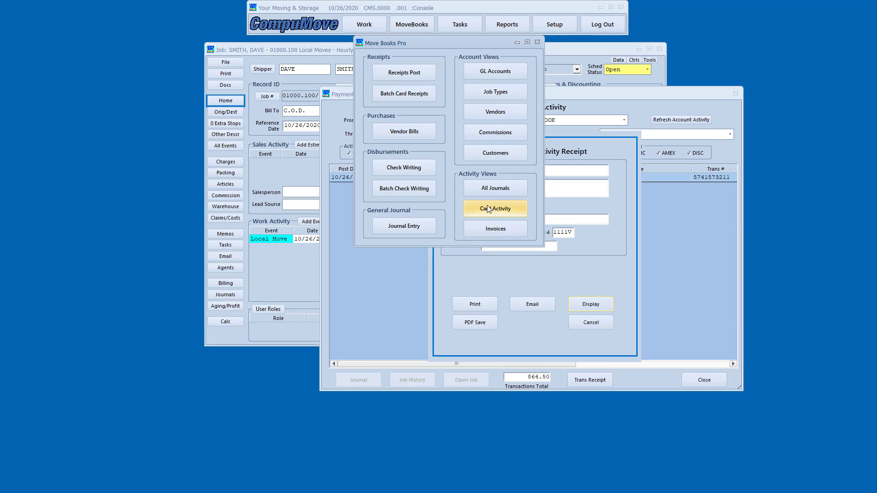
click(537, 42)
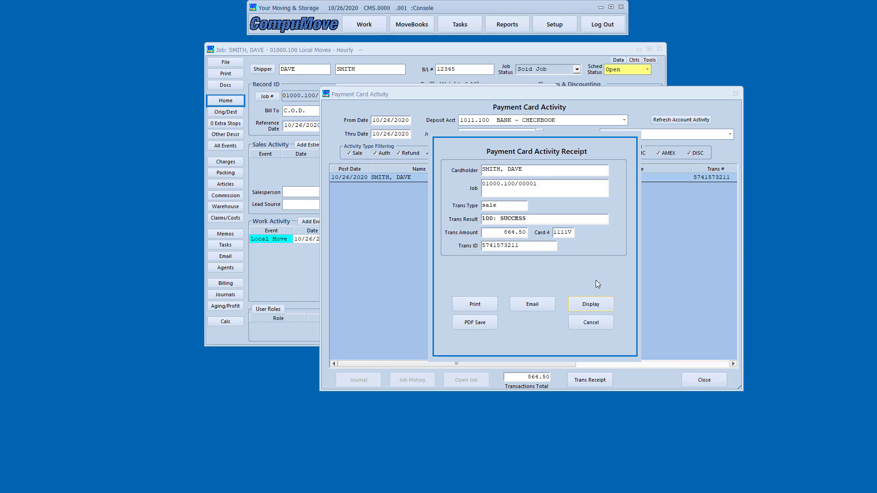
click(593, 305)
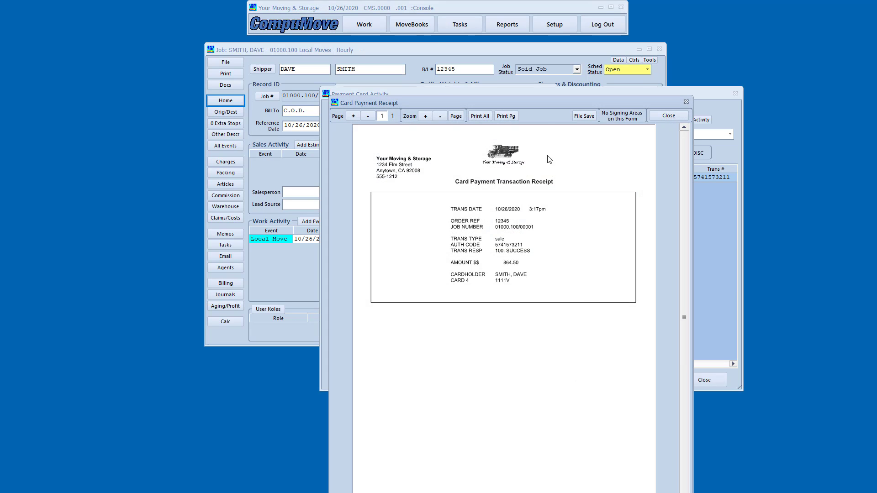
drag(535, 103, 514, 59)
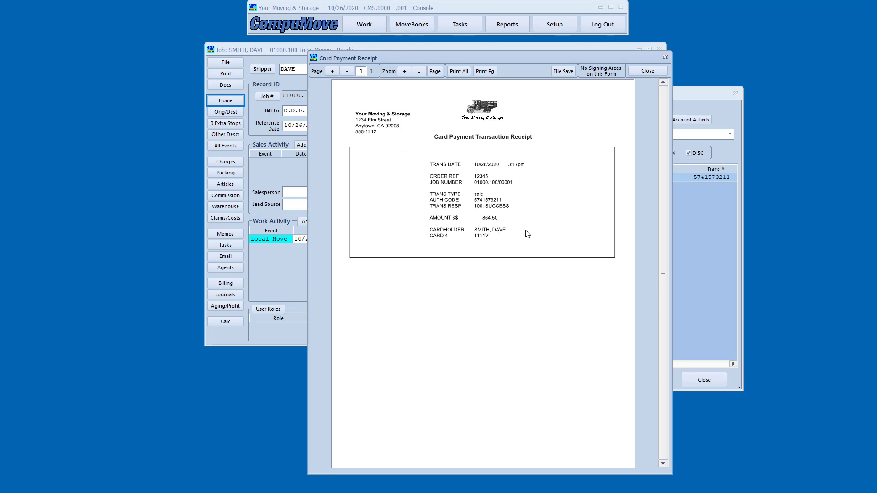
click(632, 71)
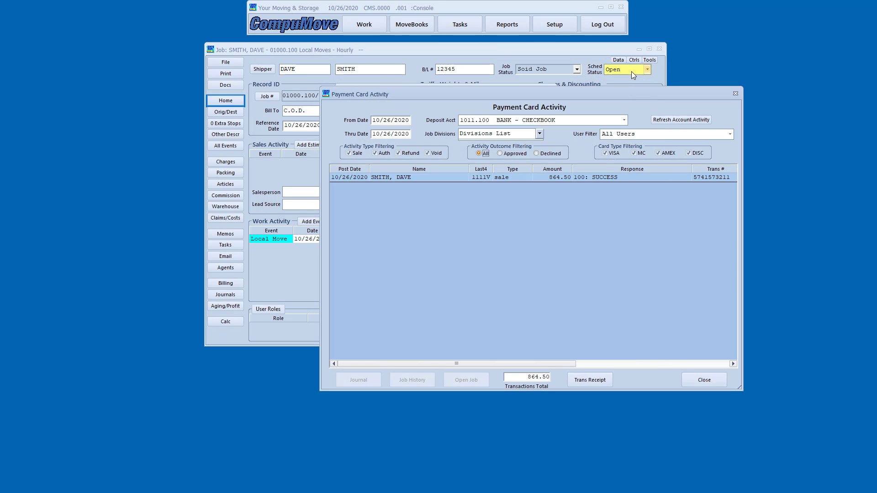
Dismiss the confirmations, select the 864.50 card payment in Journals, then view Billing's stored VISA card.
click(698, 381)
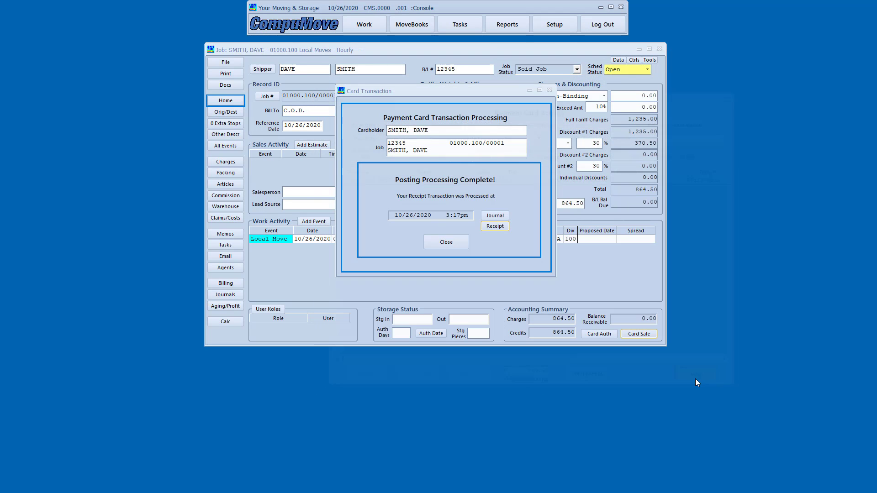
click(442, 243)
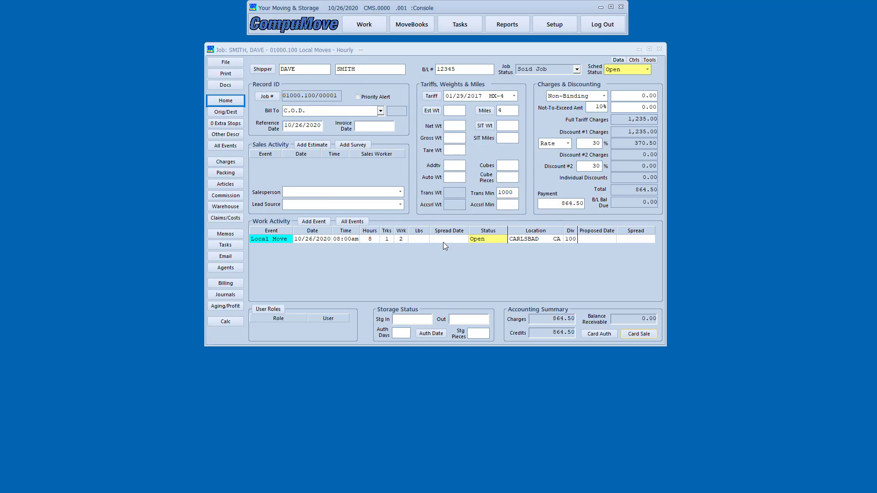
click(229, 295)
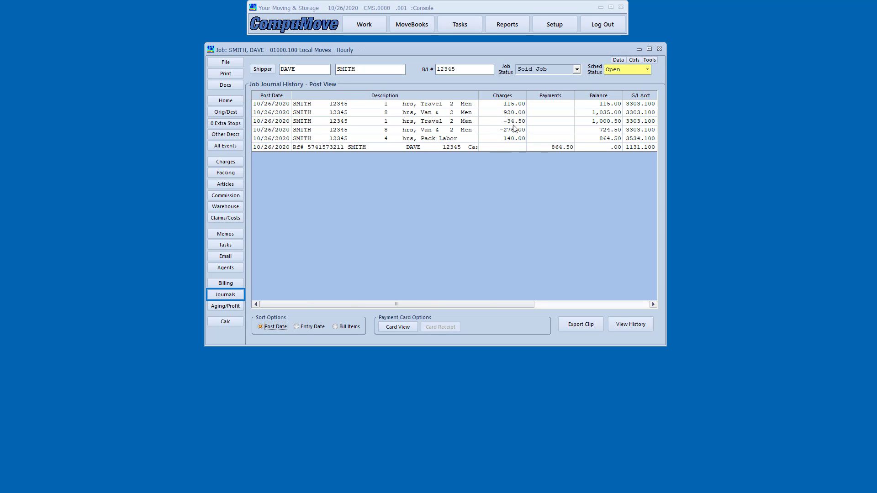
click(562, 149)
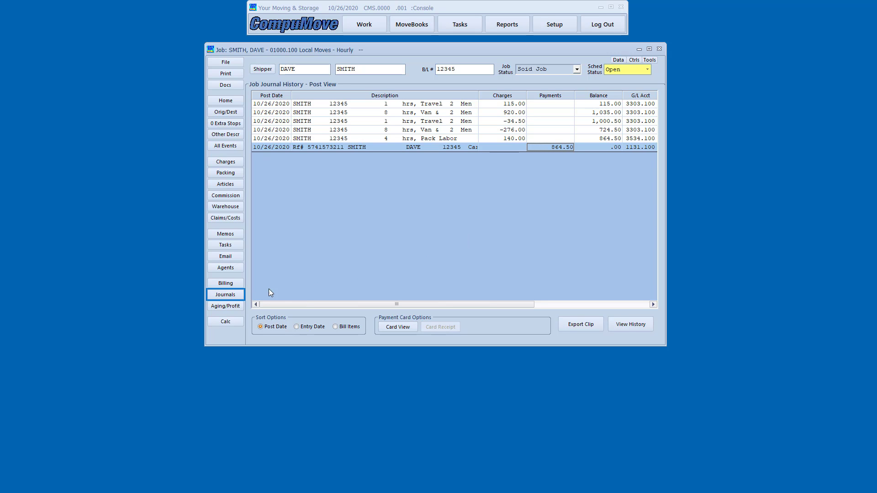
click(226, 284)
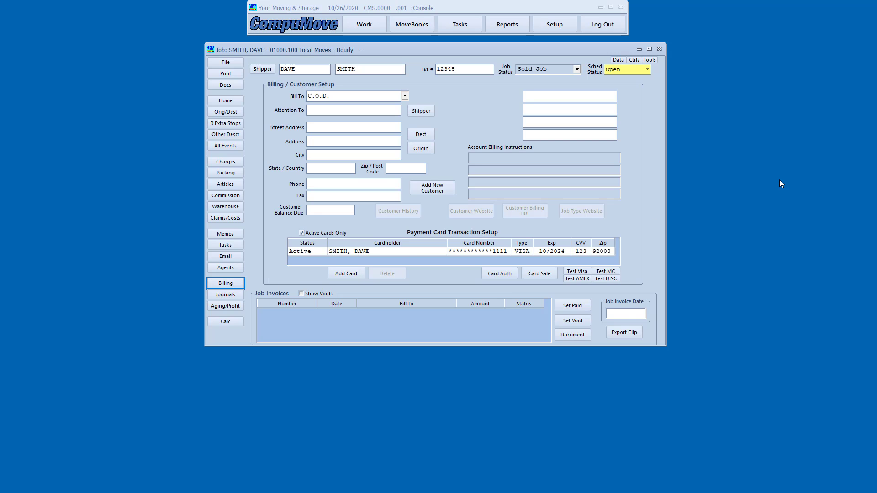
click(872, 156)
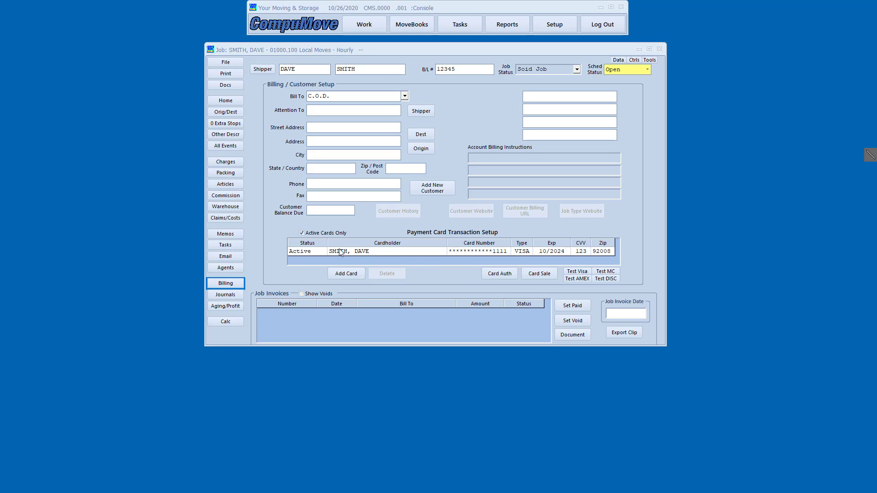
mouse_move(282, 223)
mouse_down()
mouse_move(372, 280)
mouse_move(648, 289)
mouse_move(641, 291)
mouse_up()
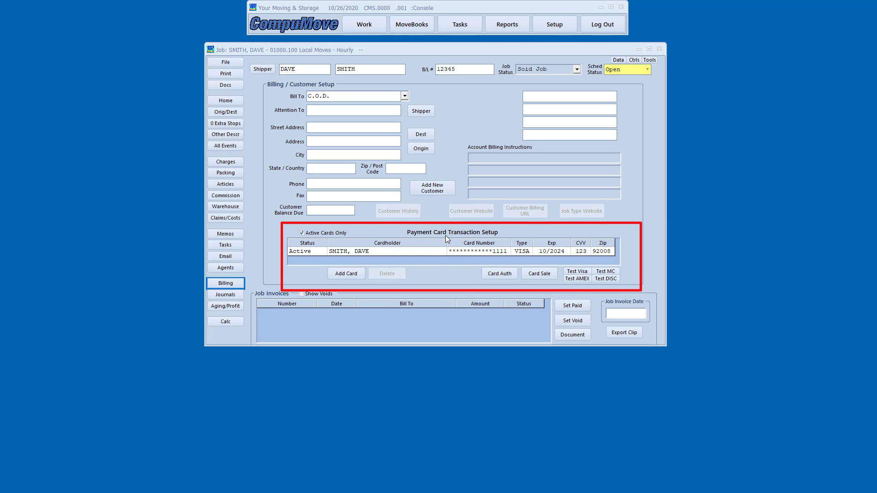
drag(468, 259, 512, 259)
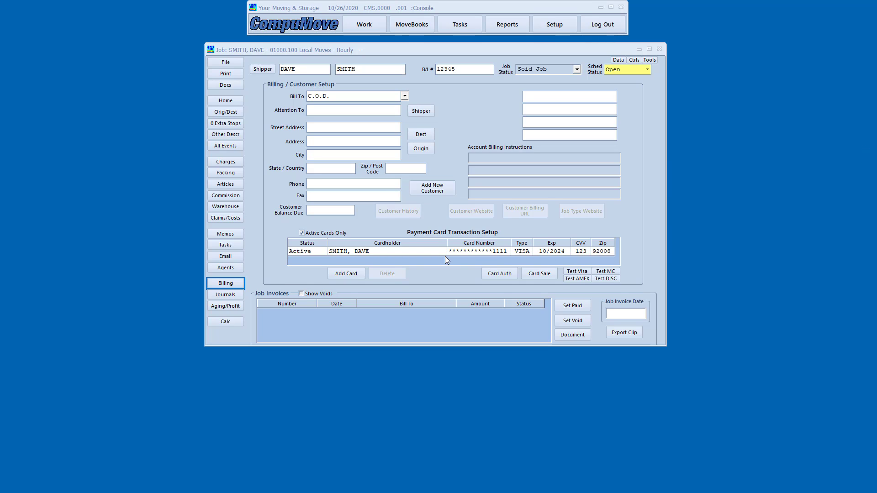
Bring the other hourly local-move job's Home record into view, showing 80.50 balance due.
click(423, 252)
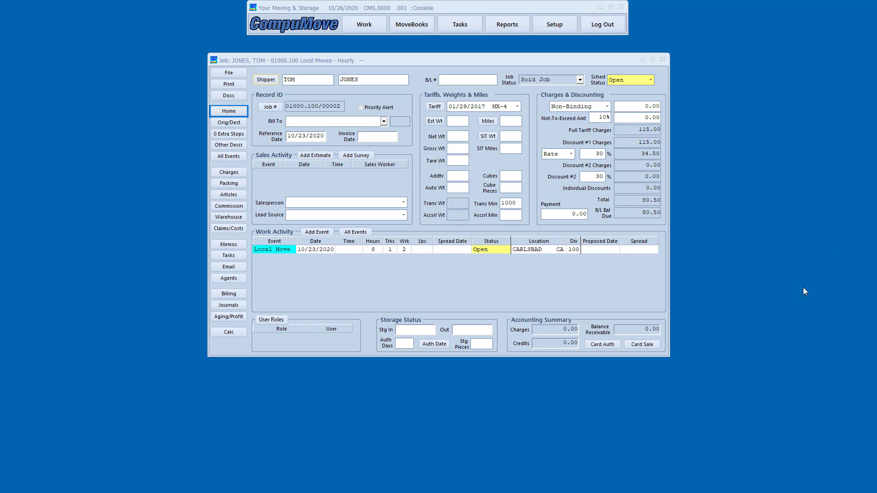
Start a card authorization and enter the Visa card details and job billing address.
click(603, 345)
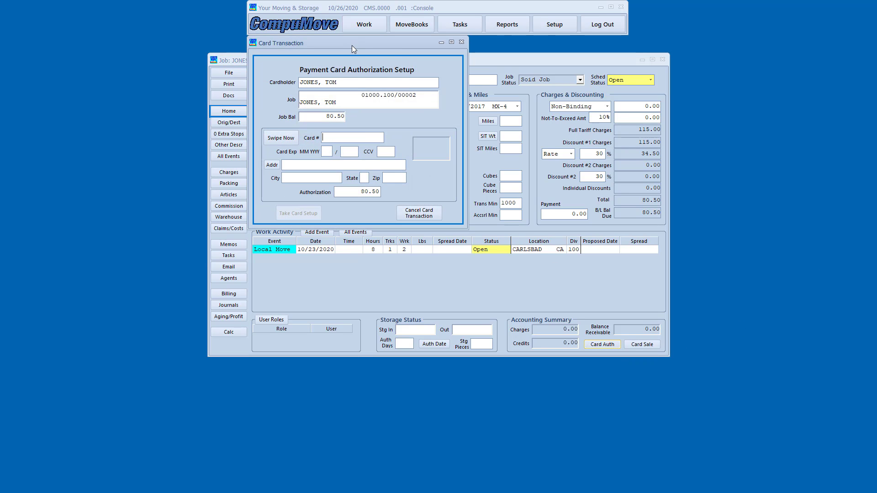
drag(352, 46, 444, 102)
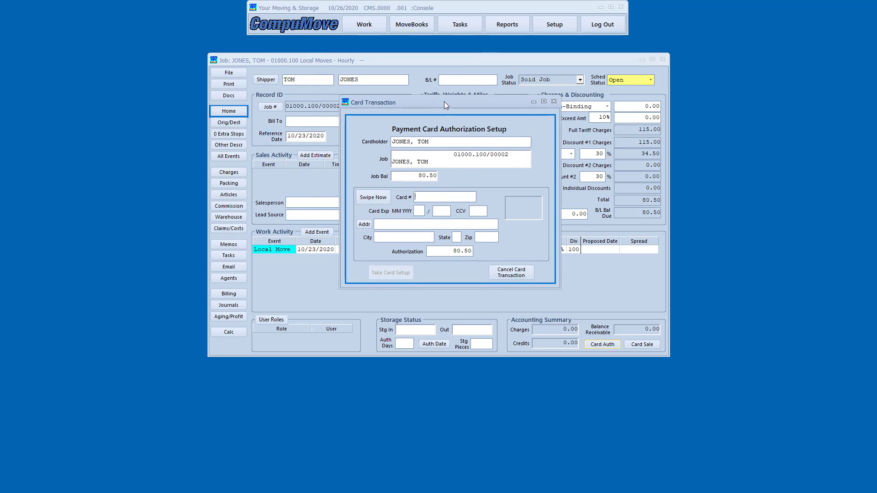
click(431, 199)
text(4111111111111111)
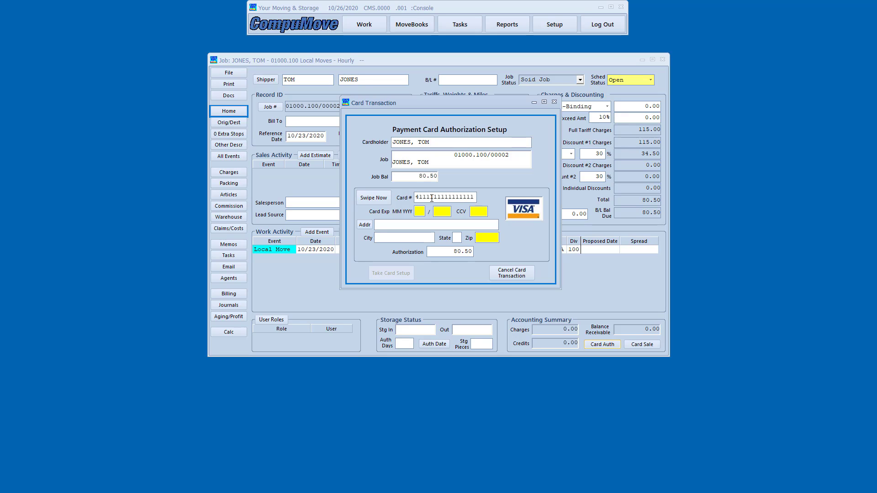
text(2024)
text(212)
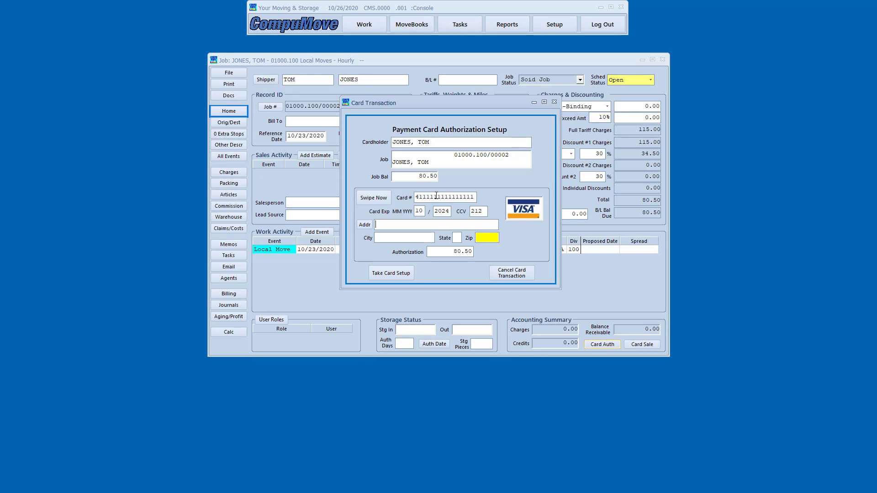
click(364, 225)
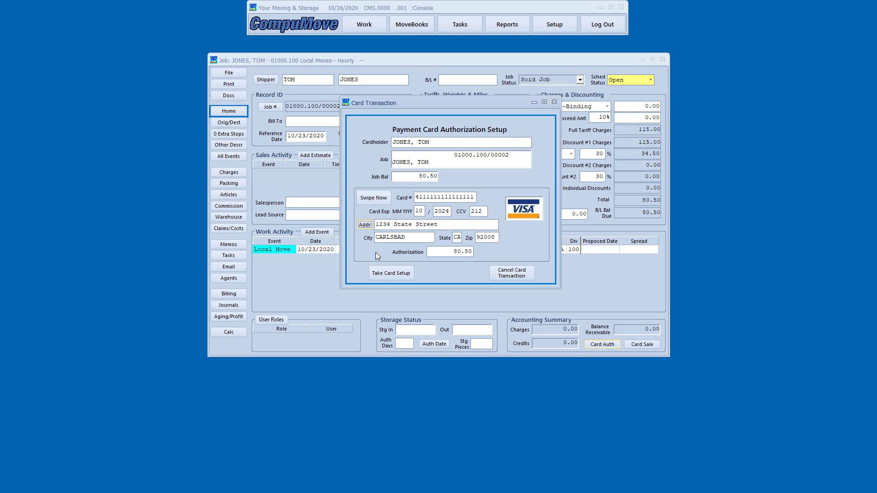
Set the authorization amount to 2000.00, post it, and close the processing confirmation.
drag(429, 253, 486, 252)
text(2000.00)
key(Tab)
key(space)
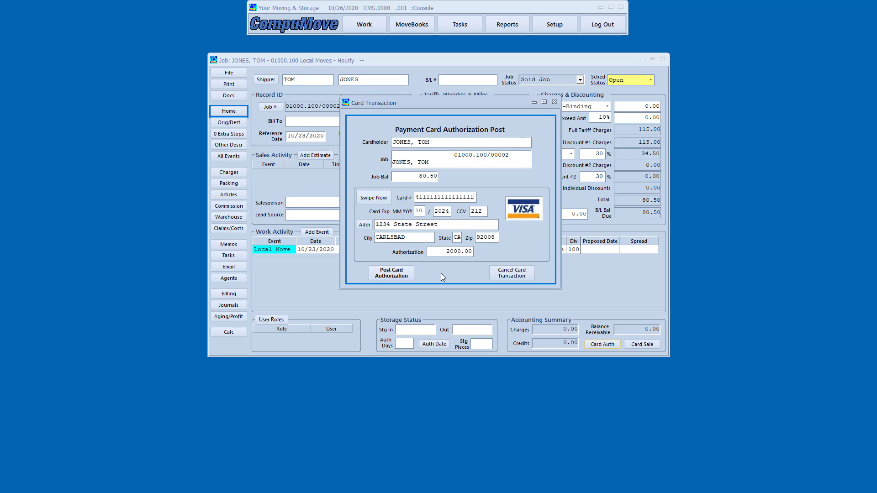
click(391, 273)
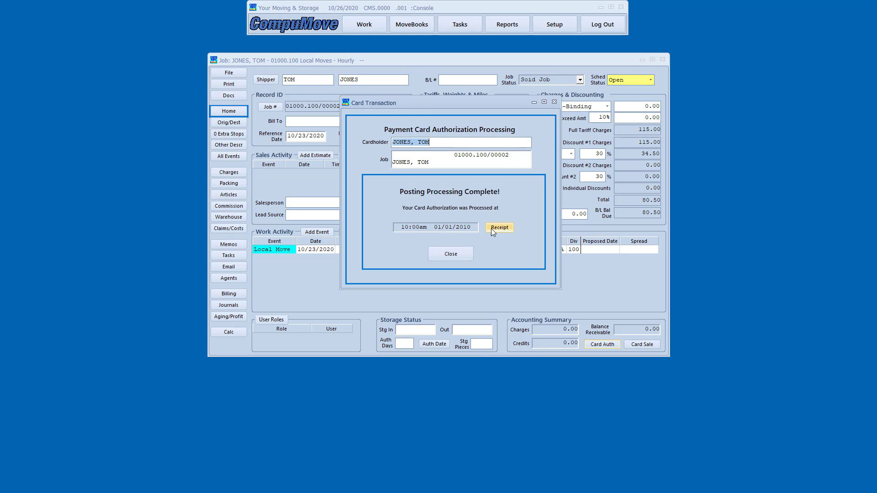
click(449, 255)
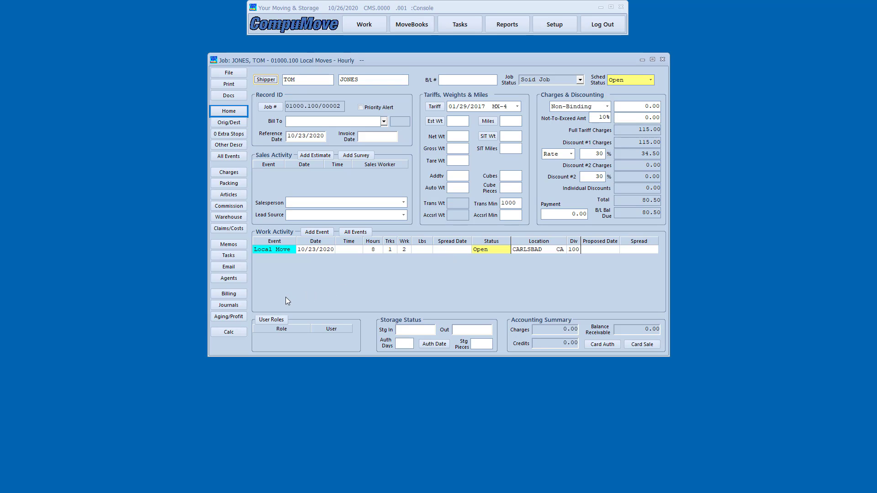
click(228, 306)
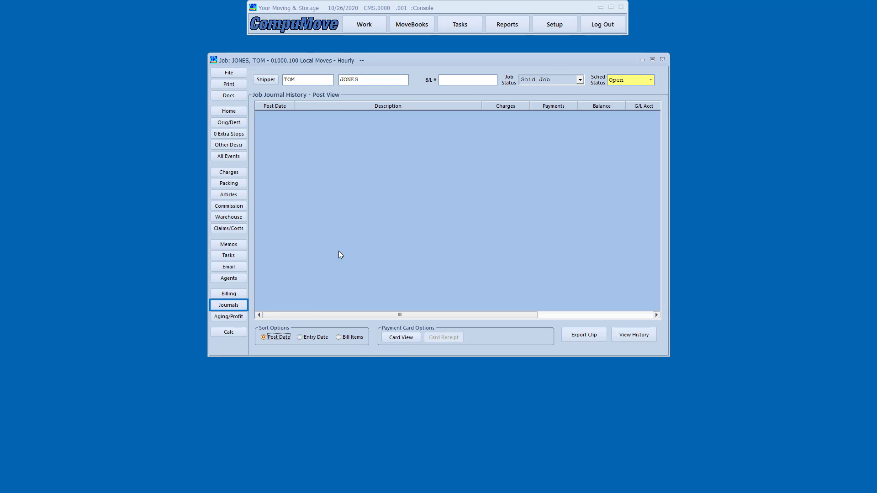
click(403, 340)
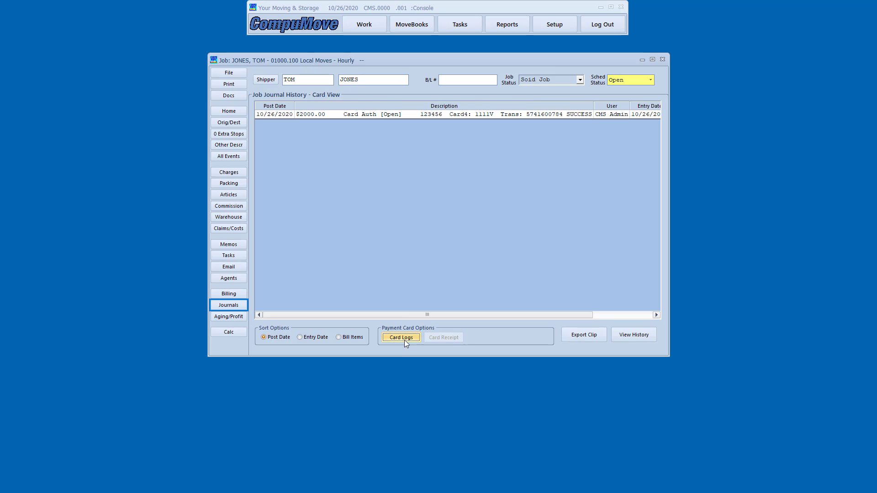
click(359, 116)
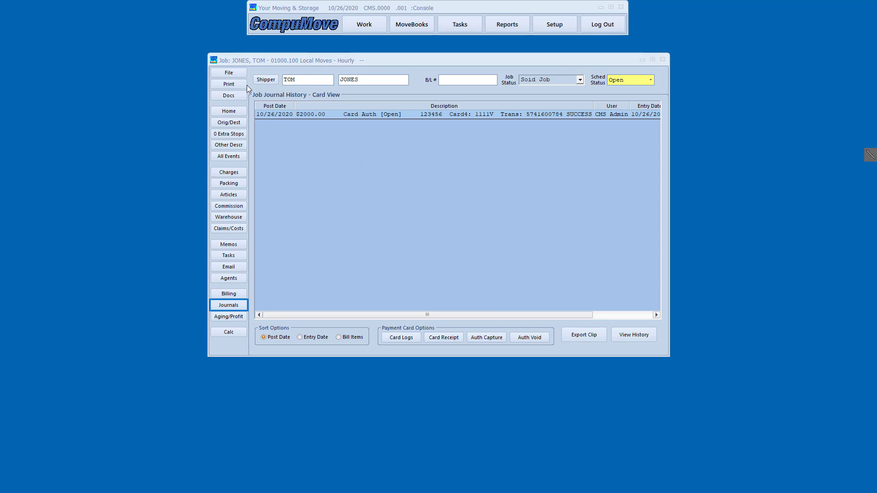
mouse_move(247, 85)
mouse_down()
mouse_move(287, 104)
mouse_move(350, 104)
mouse_up()
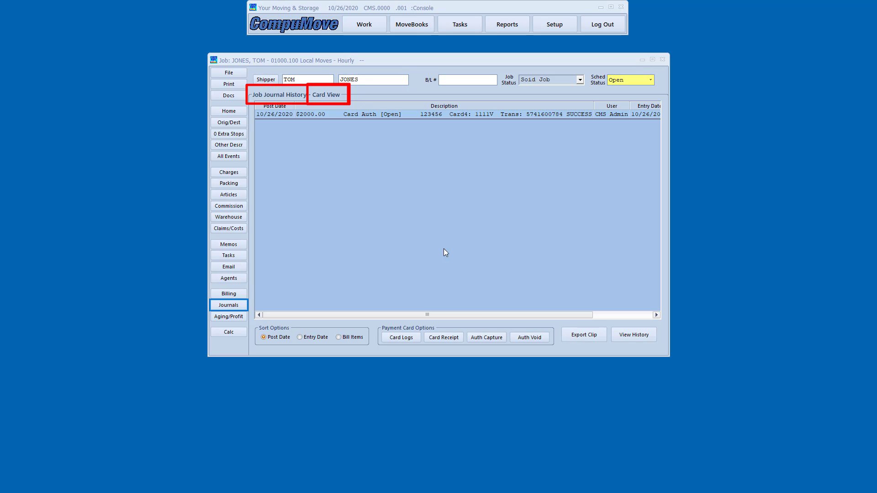
mouse_move(373, 325)
mouse_down()
mouse_move(390, 341)
mouse_move(427, 350)
mouse_up()
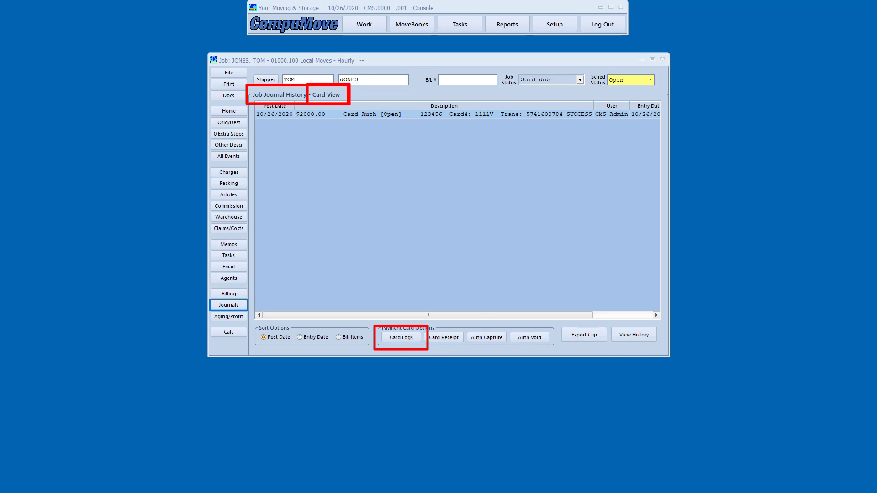
key(Escape)
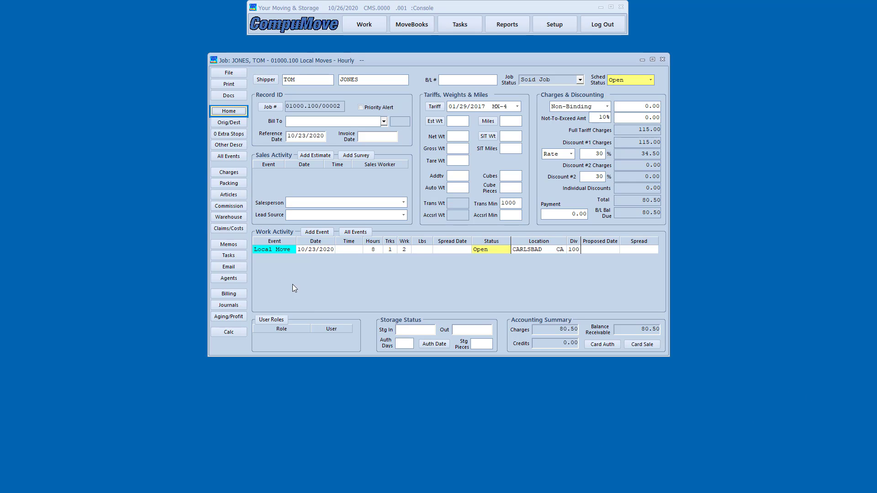
Enter 8 hours for Crew 1's van-and-men line and 8 pack-labor hours, save, and return Home.
click(237, 172)
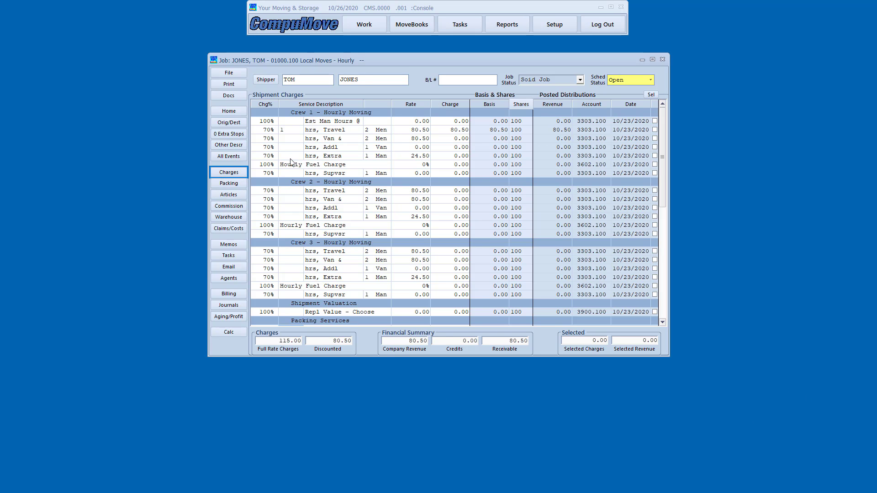
click(291, 139)
text(8)
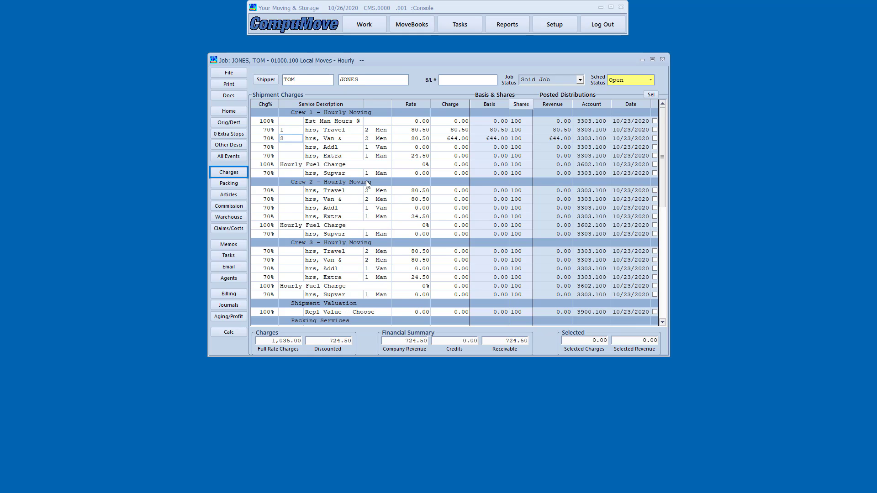
scroll(368, 185, down, 4)
click(294, 227)
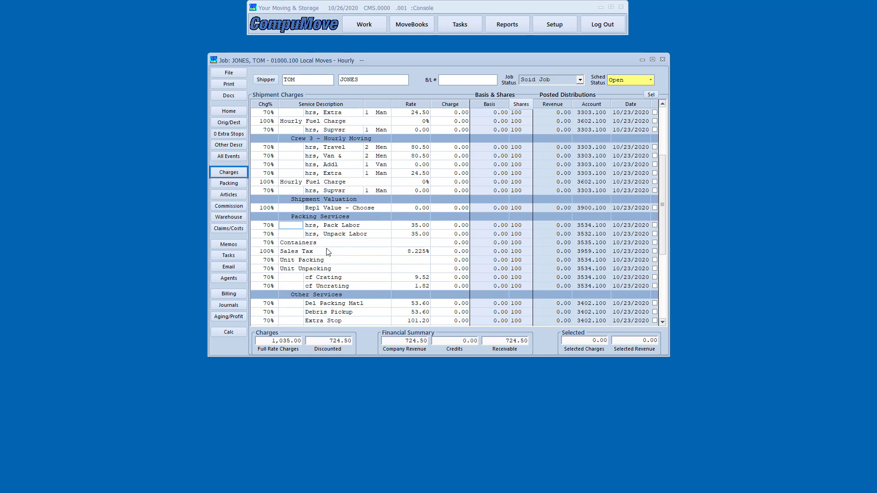
text(8)
click(228, 74)
click(237, 97)
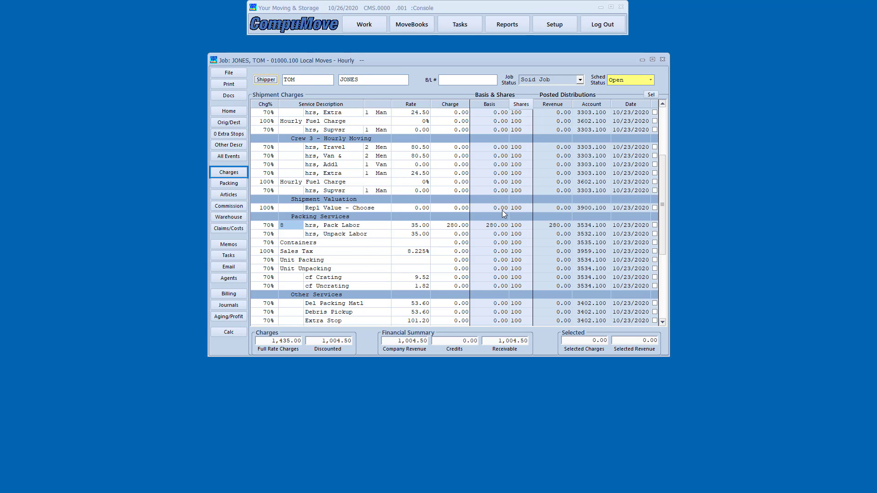
click(233, 113)
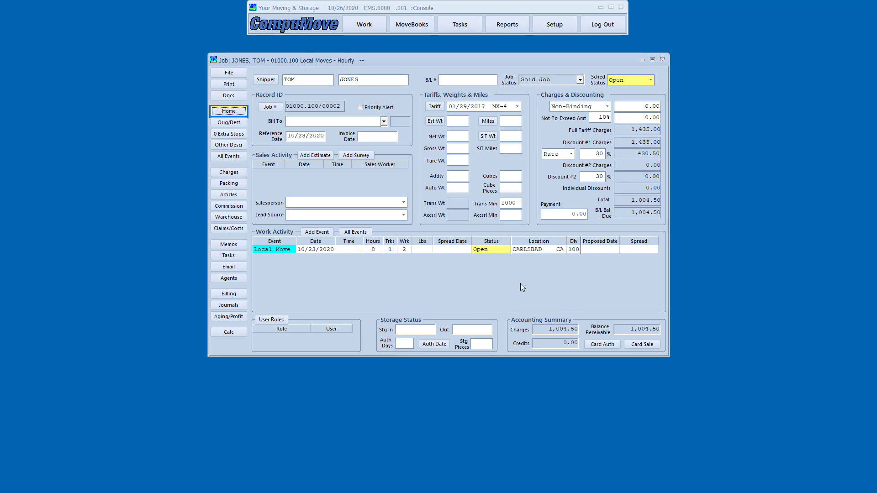
Capture the 1,004.50 job balance from the 2000.00 authorization and post the card capture.
click(640, 345)
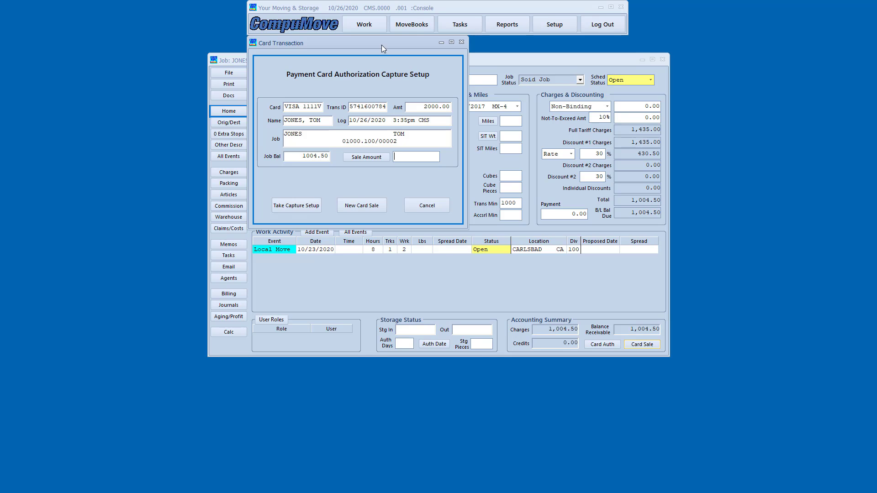
drag(382, 45, 470, 98)
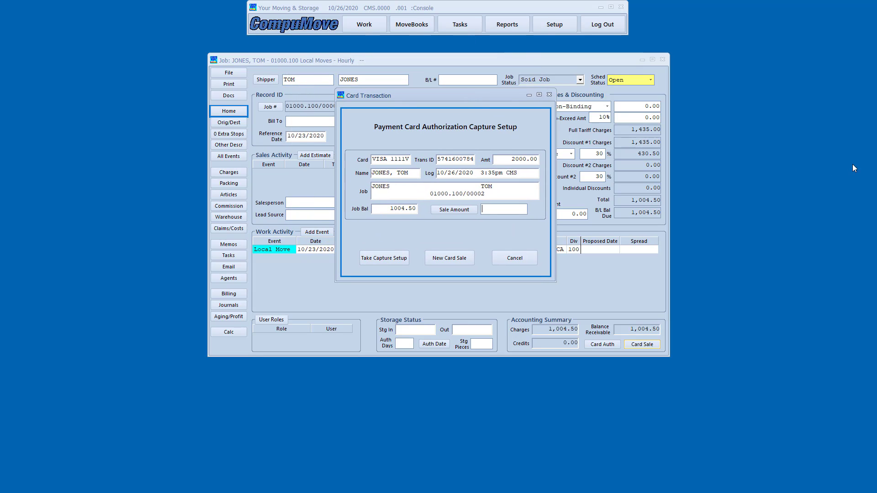
click(871, 155)
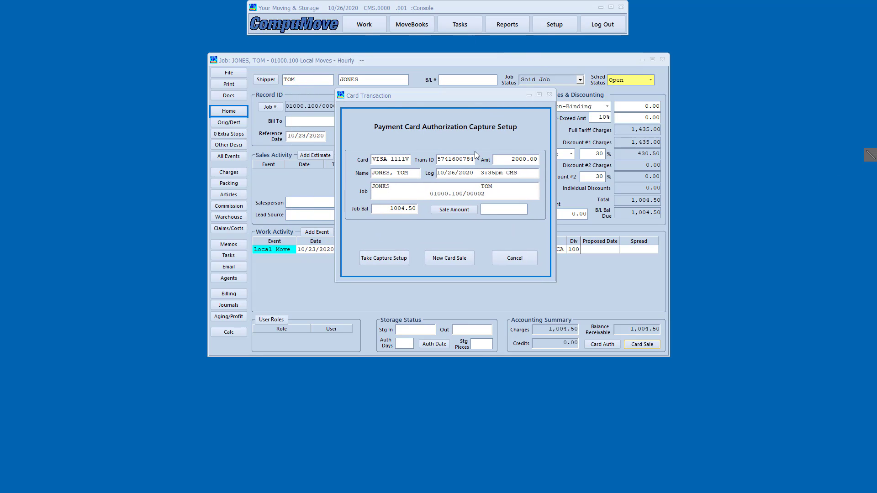
mouse_move(475, 147)
mouse_down()
mouse_move(530, 177)
mouse_move(547, 169)
mouse_up()
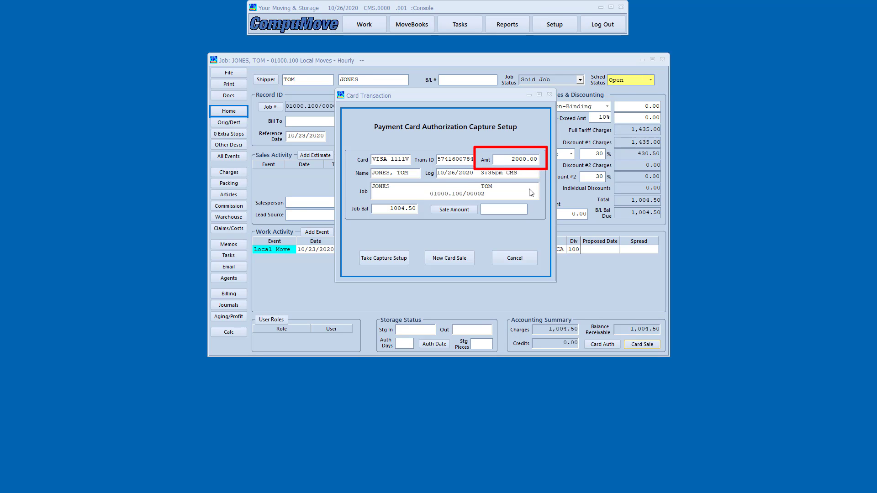
mouse_move(350, 201)
mouse_down()
mouse_move(367, 219)
mouse_move(413, 220)
mouse_up()
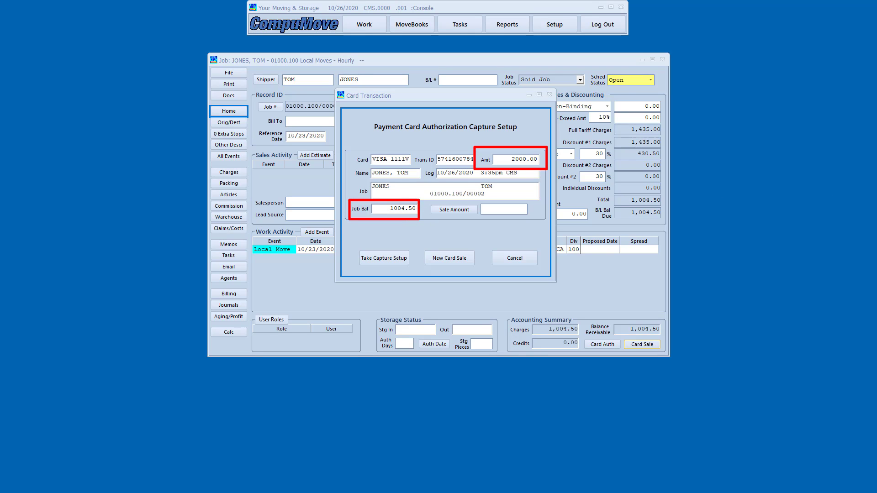
key(Escape)
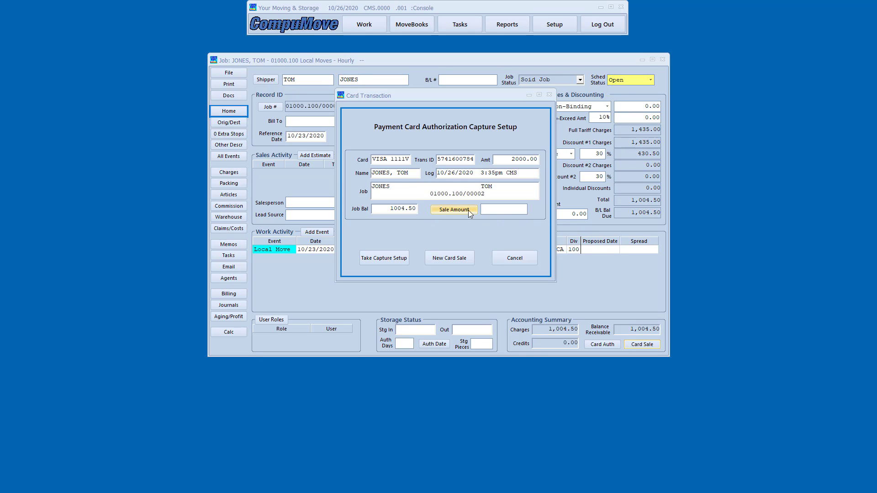
click(457, 209)
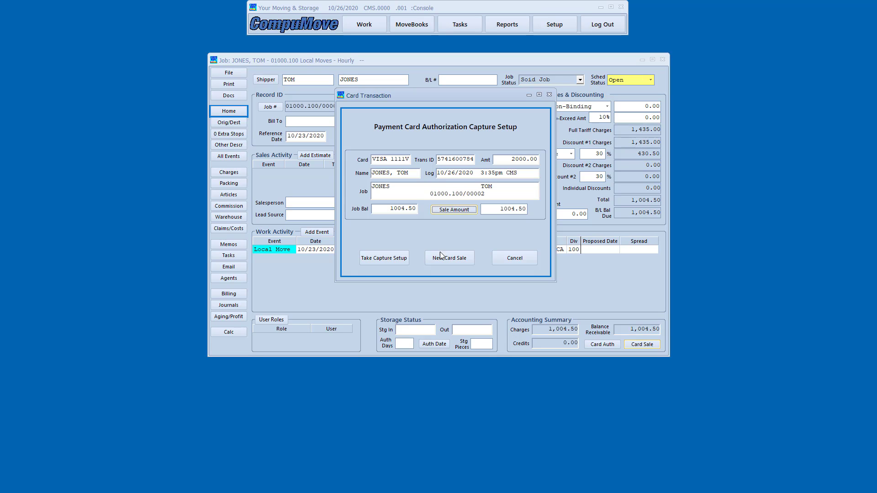
click(373, 261)
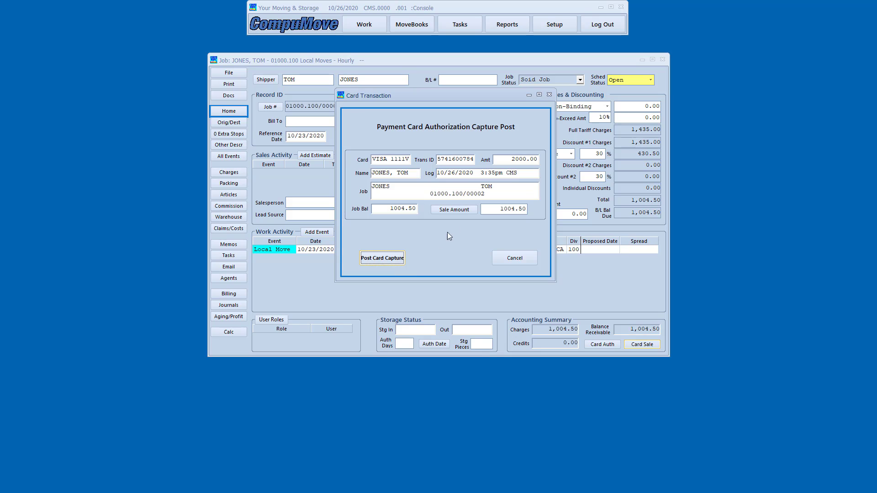
click(391, 258)
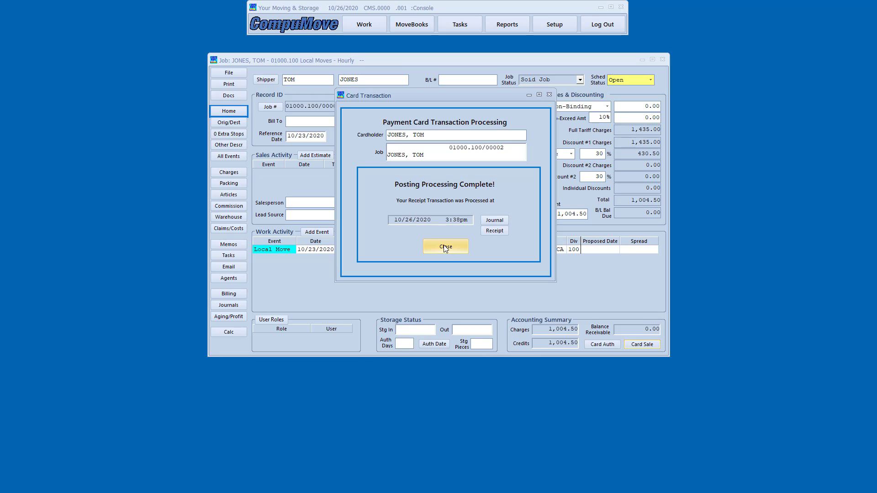
click(446, 247)
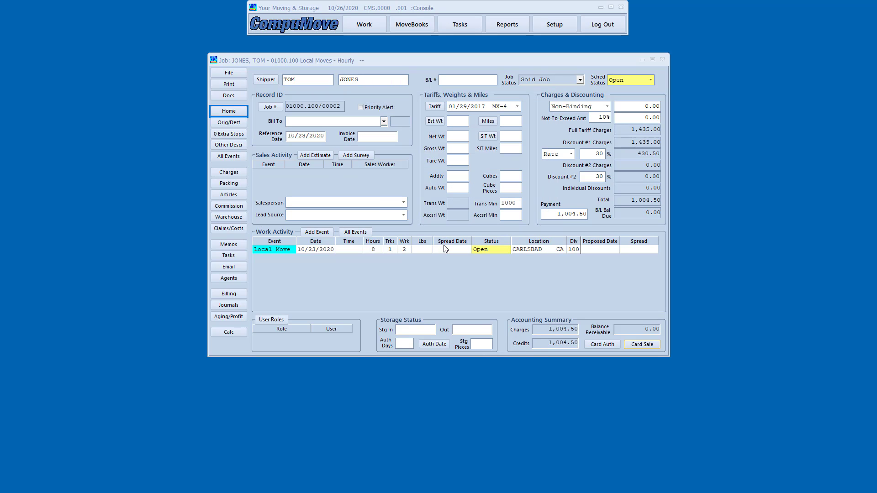
click(242, 305)
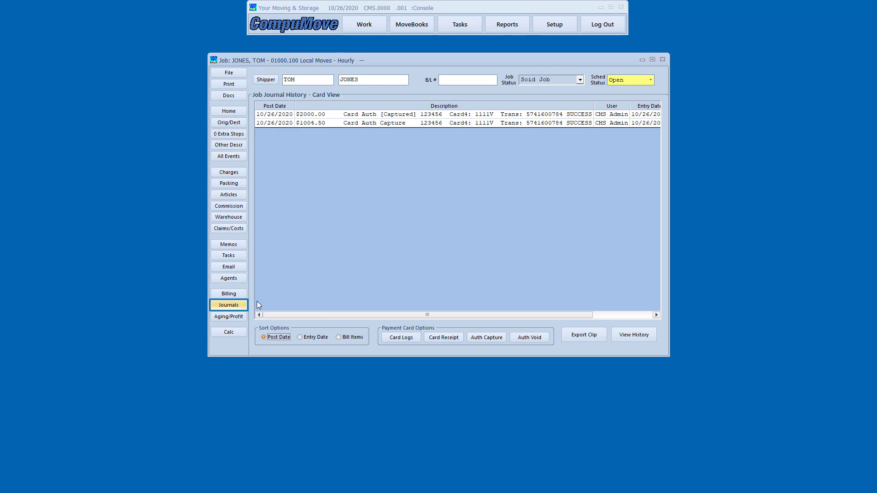
click(401, 337)
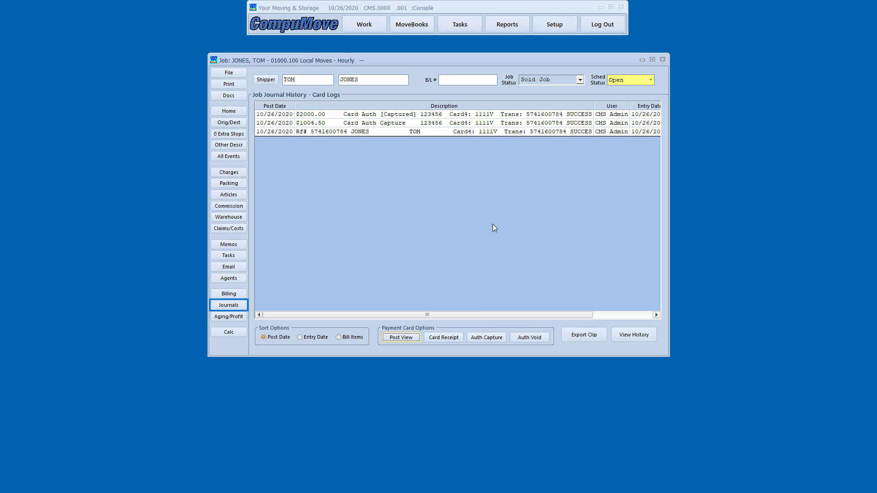
click(392, 339)
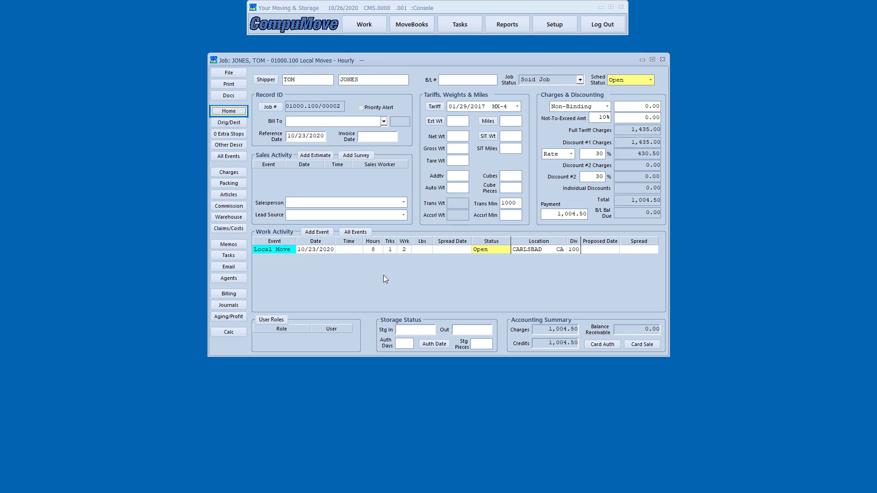
Change Crew 1's van hours from 8 to 7.5 in Charges and save the job.
click(231, 174)
scroll(308, 245, up, 4)
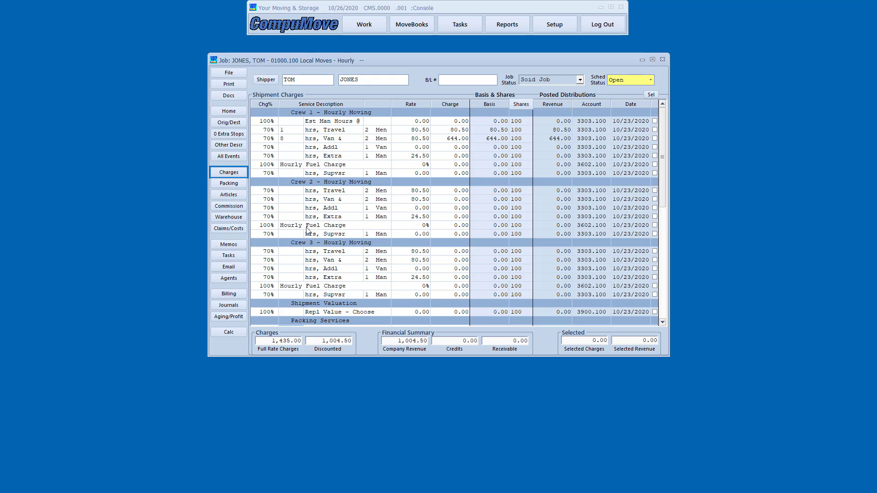
click(291, 139)
key(BackSpace)
text(7.5)
click(225, 70)
click(234, 94)
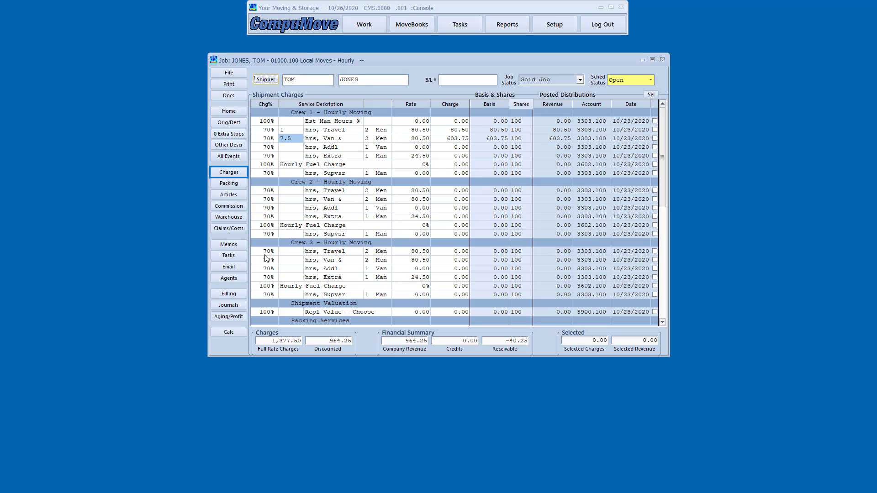
Open the journal's card view and select the captured $2000.00 Card Auth row.
click(228, 306)
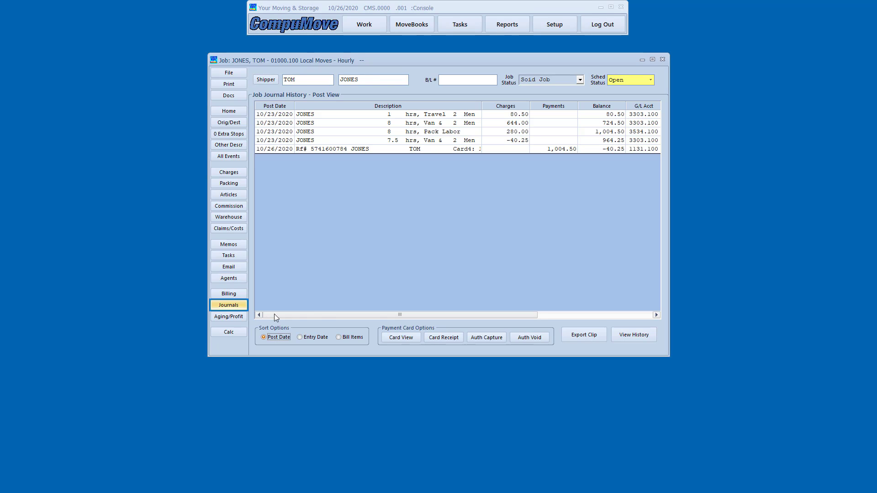
click(402, 338)
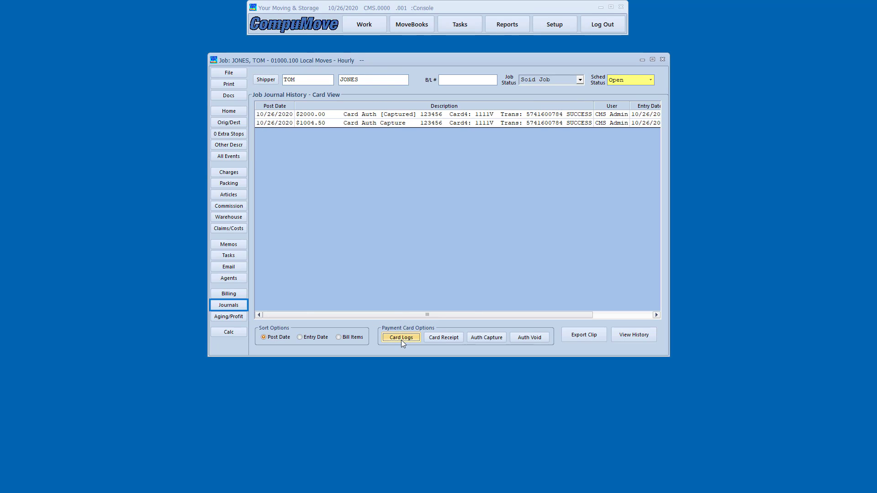
click(463, 117)
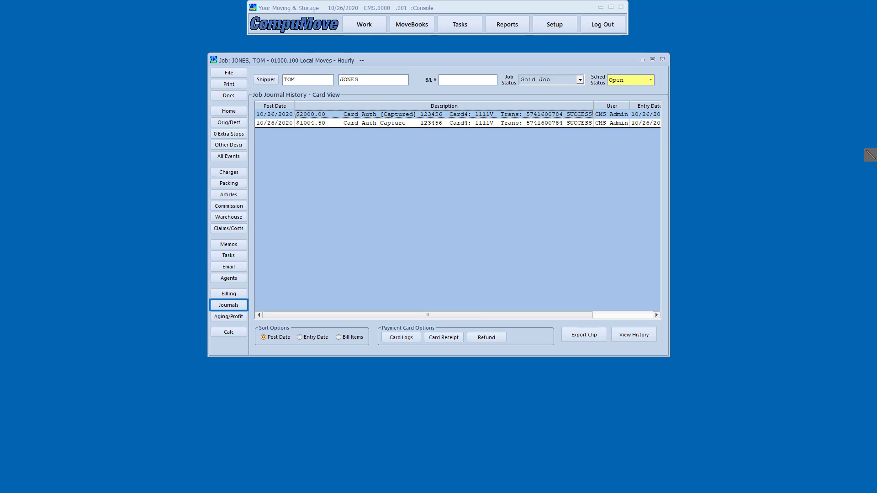
click(871, 154)
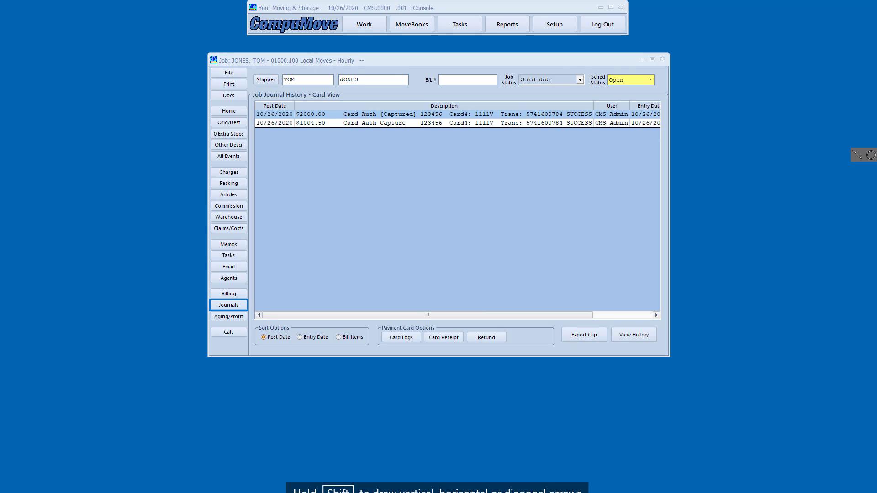
click(874, 155)
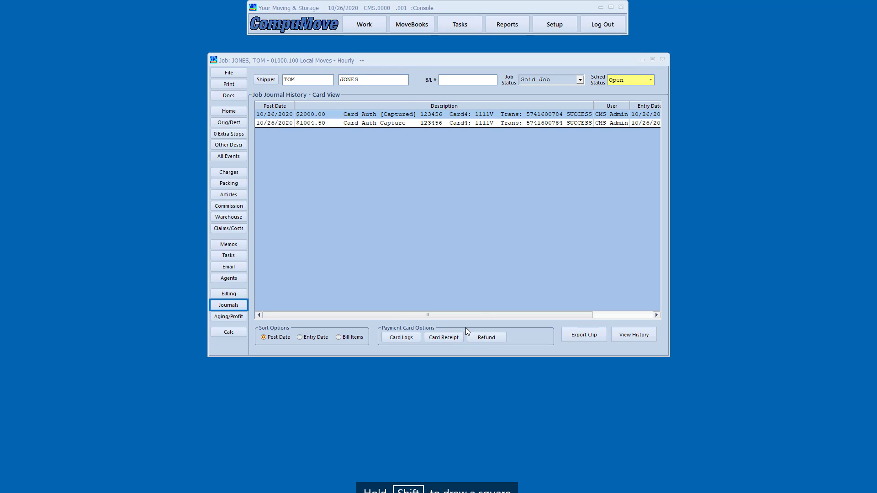
mouse_move(465, 328)
mouse_down()
mouse_move(505, 353)
mouse_move(526, 349)
mouse_up()
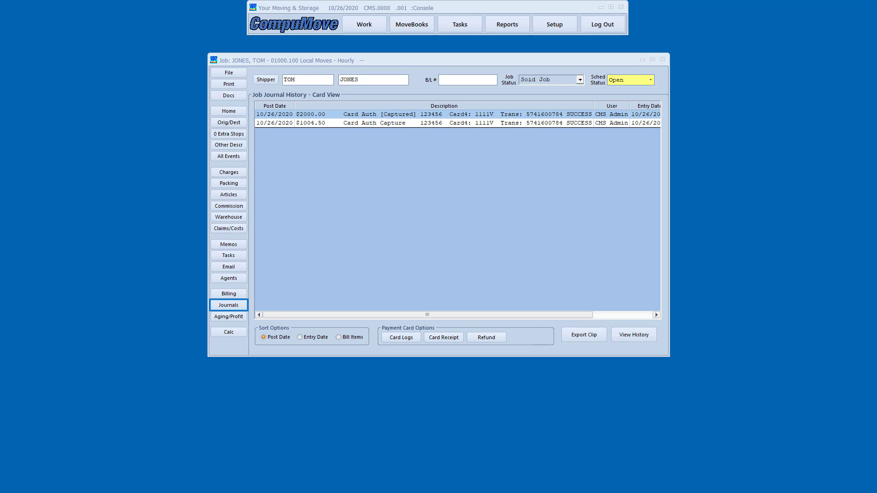
Refund 40.25 to the JONES job's card and post the card refund.
click(487, 338)
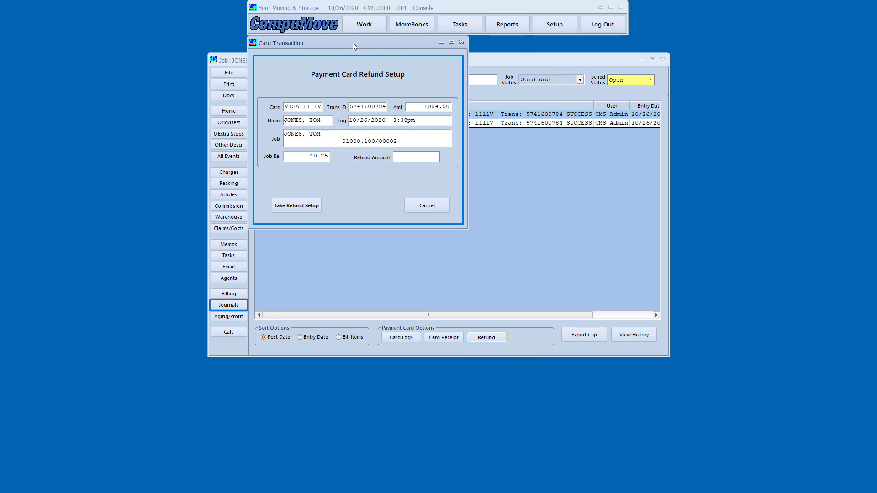
drag(353, 42, 454, 86)
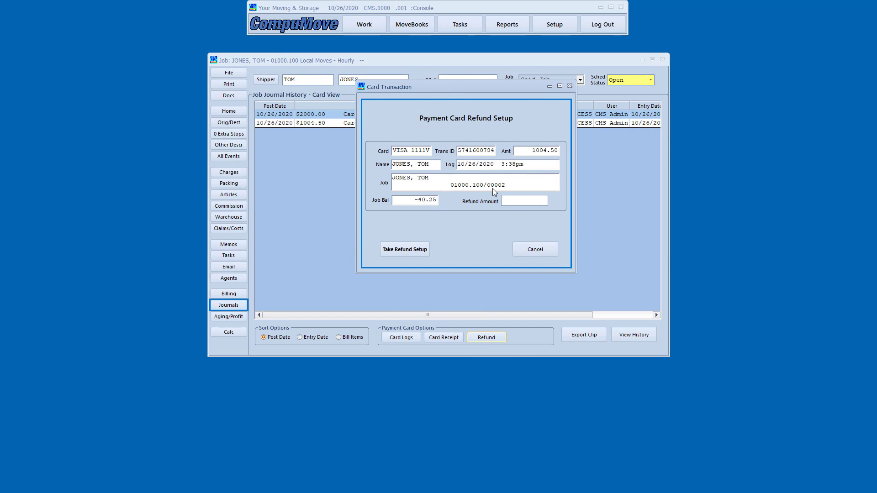
click(518, 199)
text(40.25)
key(Tab)
click(411, 249)
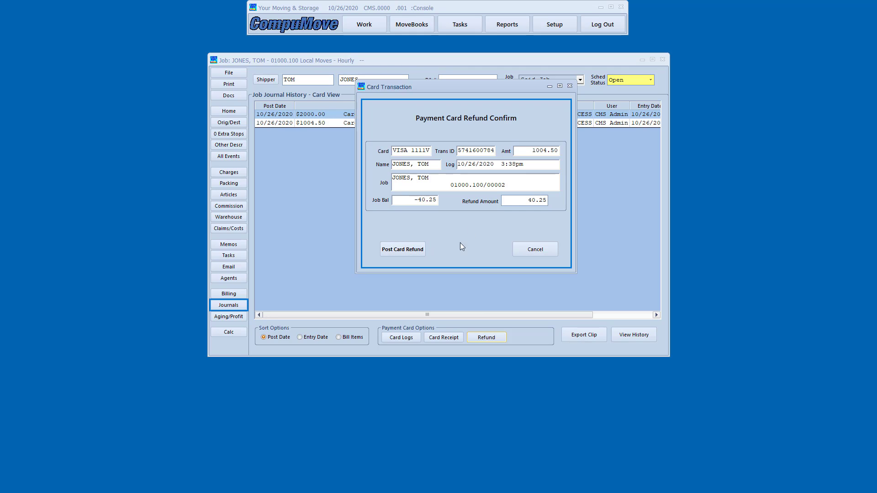
click(412, 251)
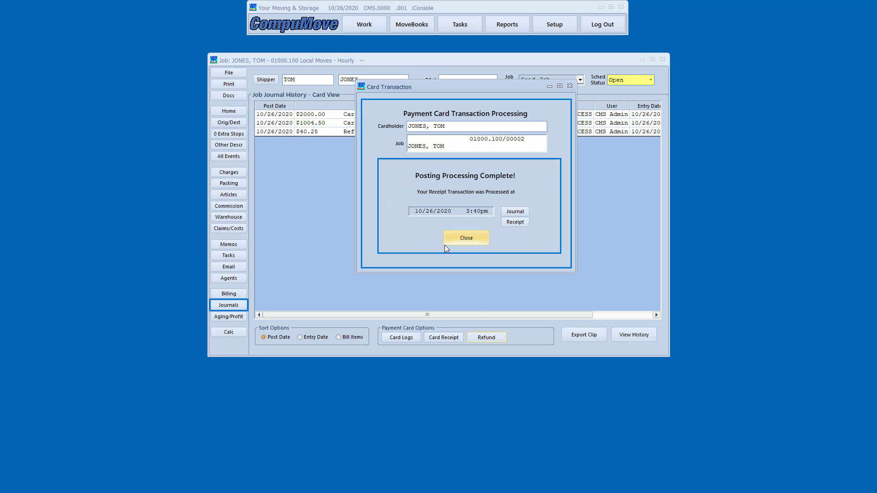
click(467, 237)
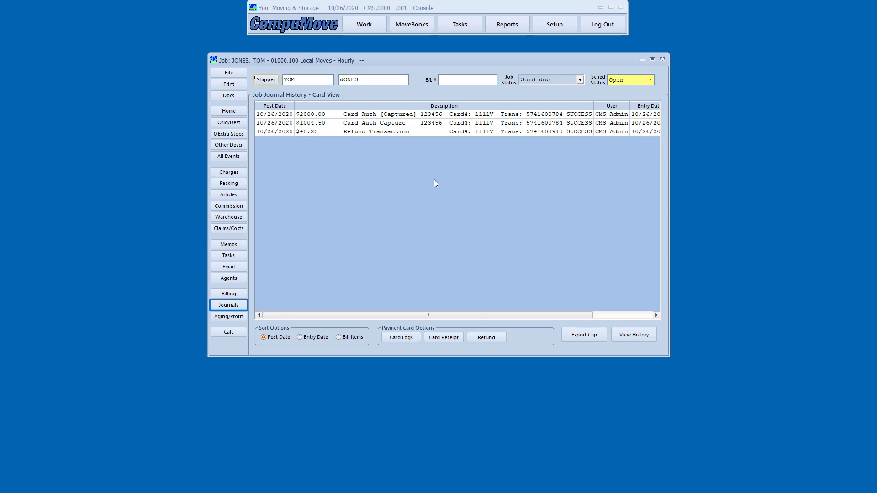
Show the card logs in posted view, with the -40.25 refund bringing the balance to .00.
click(406, 339)
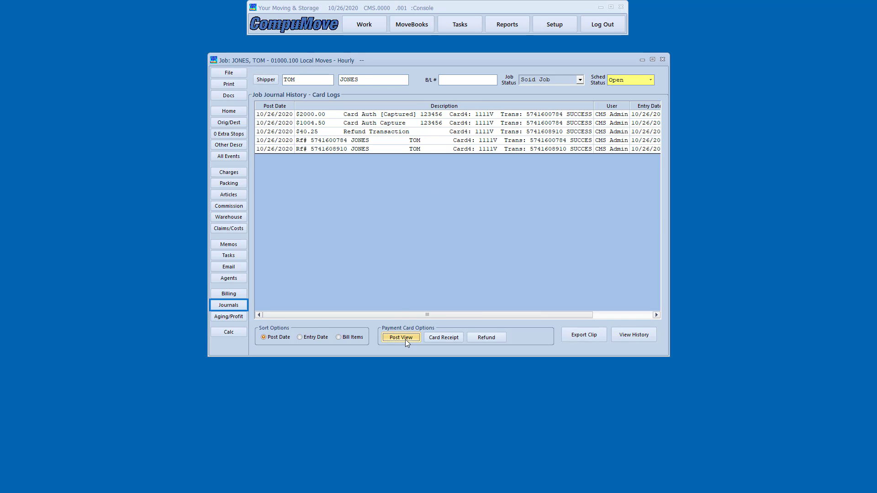
click(405, 339)
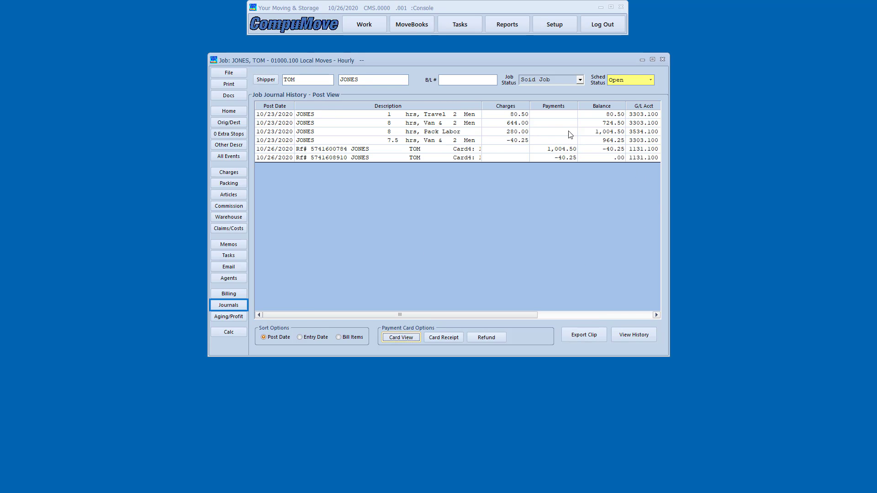
click(871, 155)
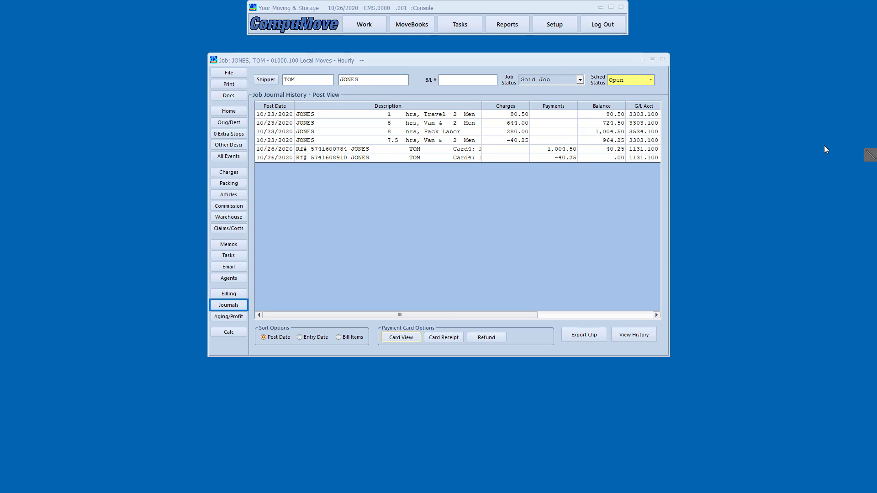
mouse_move(482, 103)
mouse_down()
mouse_move(529, 158)
mouse_move(543, 135)
mouse_up()
mouse_move(490, 135)
mouse_down()
mouse_move(501, 149)
mouse_move(612, 165)
mouse_up()
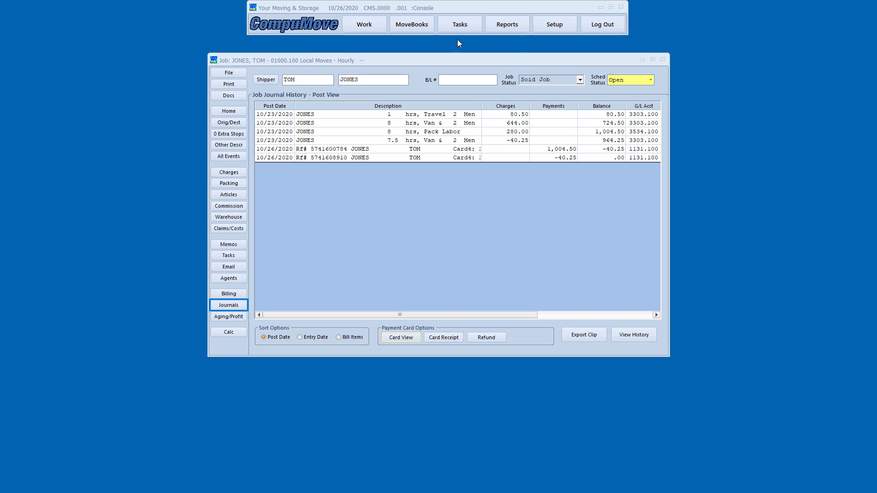
click(412, 25)
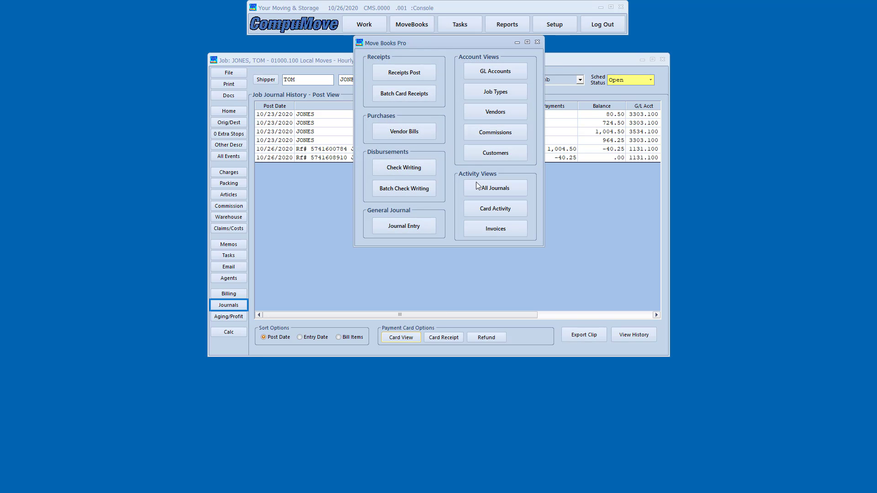
click(492, 208)
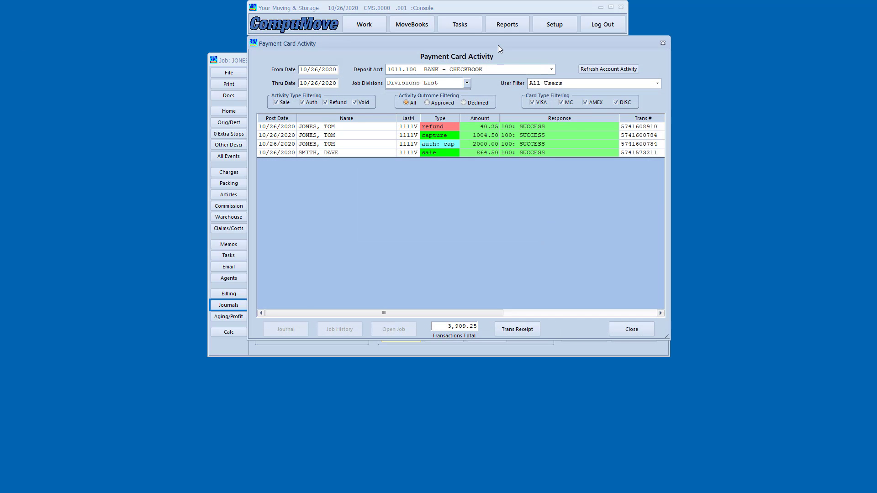
drag(498, 42, 556, 74)
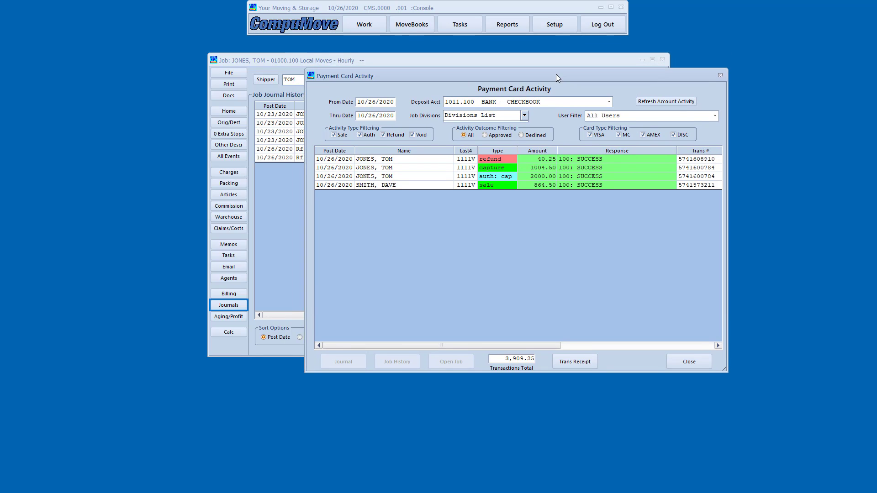
click(538, 186)
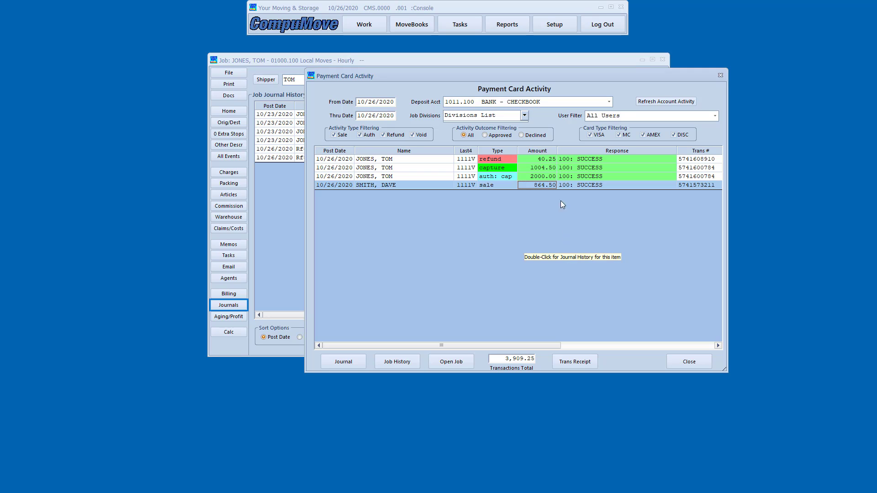
click(548, 176)
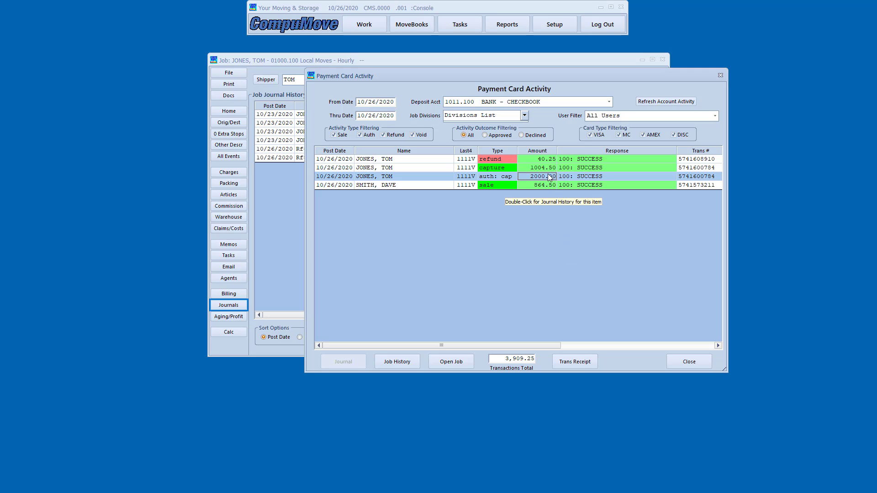
click(547, 167)
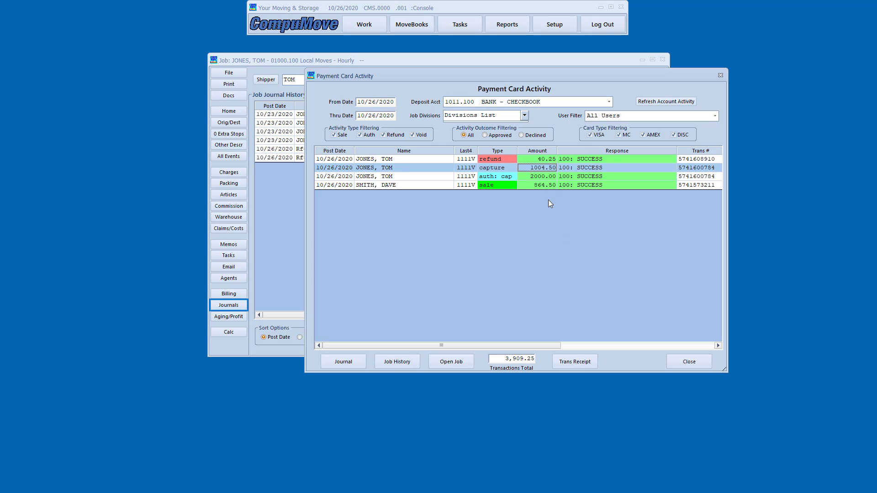
click(542, 159)
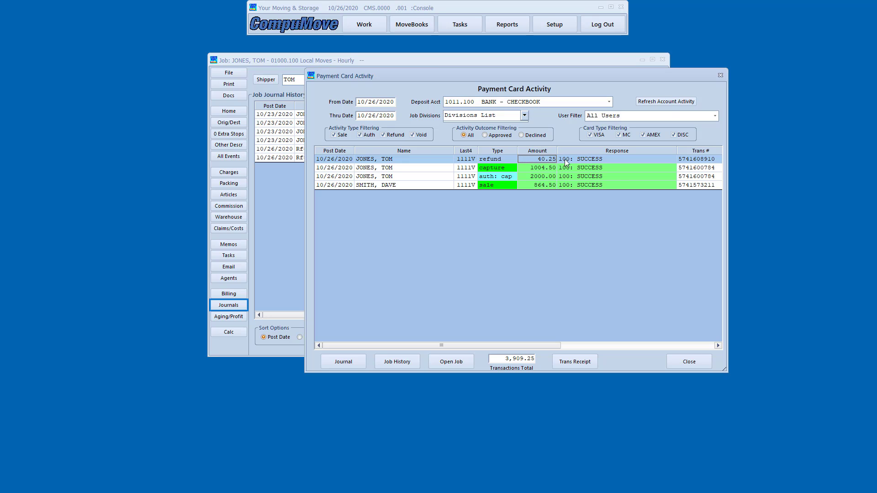
Display the 40.25 refund receipt, then close it and the Payment Card Activity list.
click(575, 361)
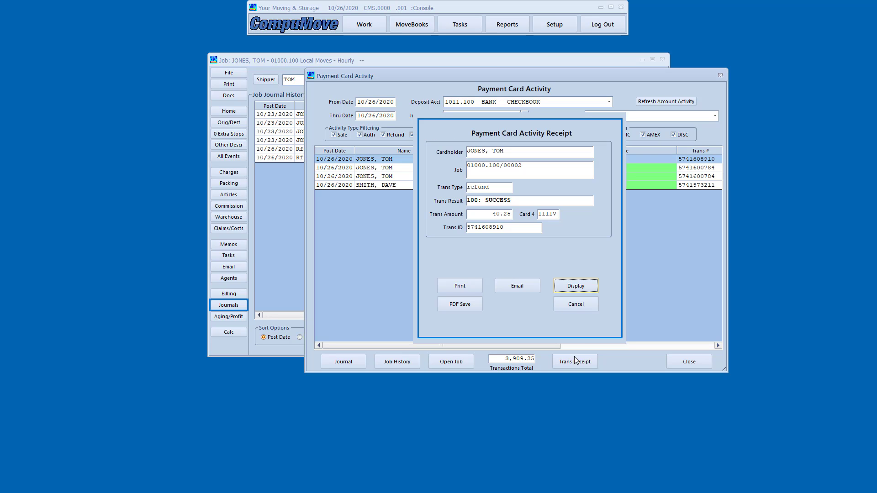
click(574, 286)
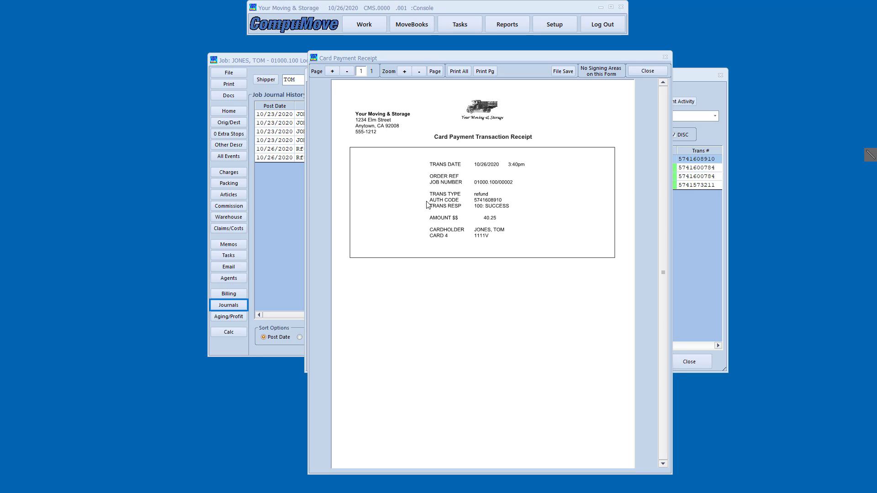
mouse_move(425, 189)
mouse_down()
mouse_move(494, 201)
mouse_move(487, 229)
mouse_move(510, 225)
mouse_move(497, 244)
mouse_move(517, 252)
mouse_move(511, 245)
mouse_up()
click(648, 71)
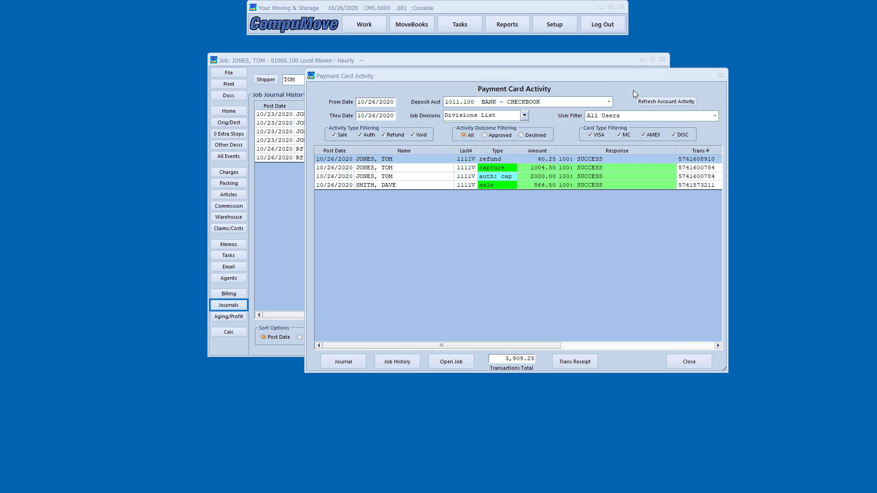
click(700, 365)
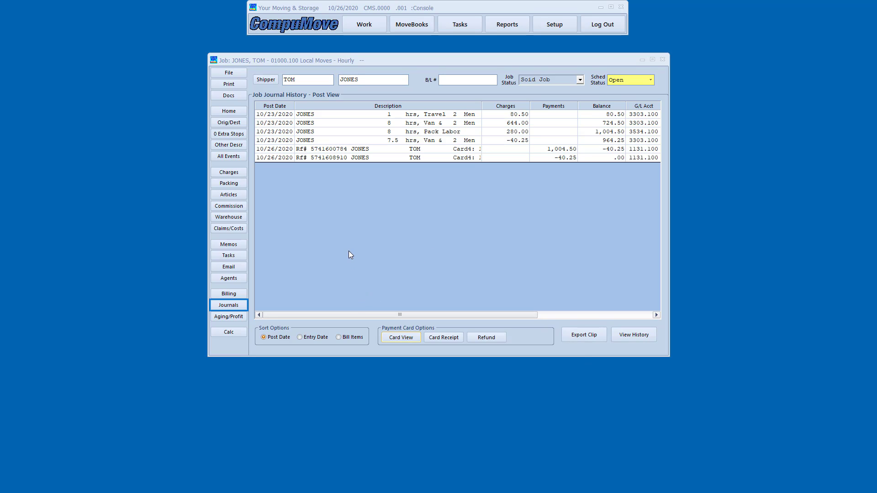
Start a card authorization with the Visa card number, 2025 expiry, security code and the job's billing address.
click(229, 111)
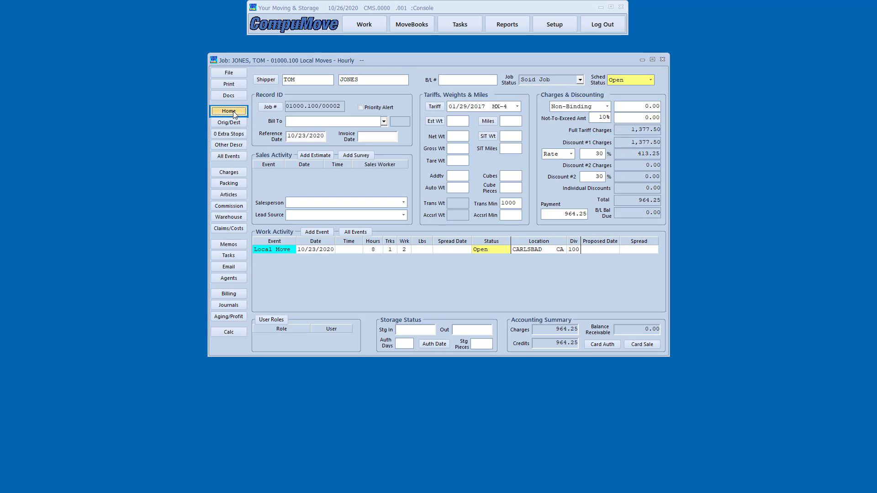
click(597, 344)
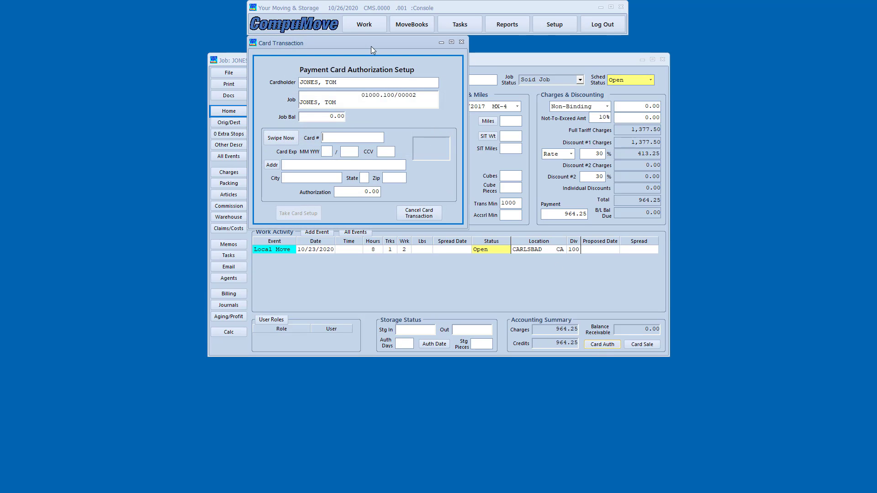
text(4111111111111111)
key(Tab)
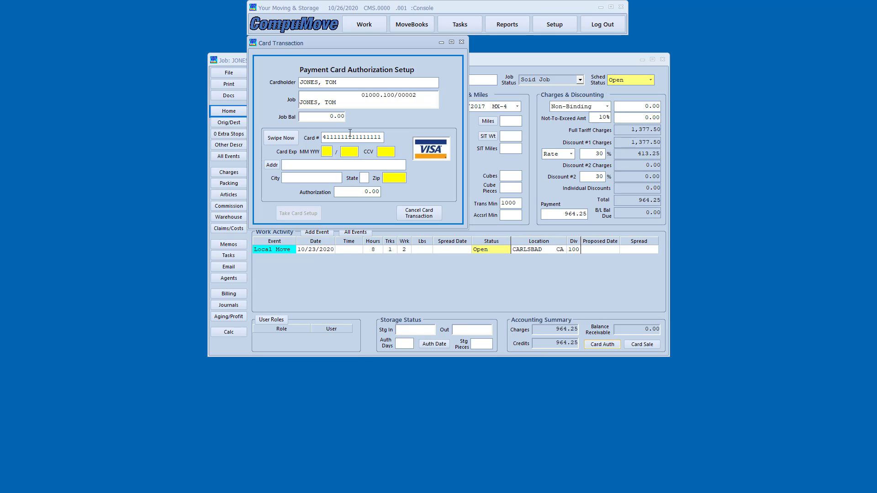
text(2025)
key(Tab)
text(124)
key(Tab)
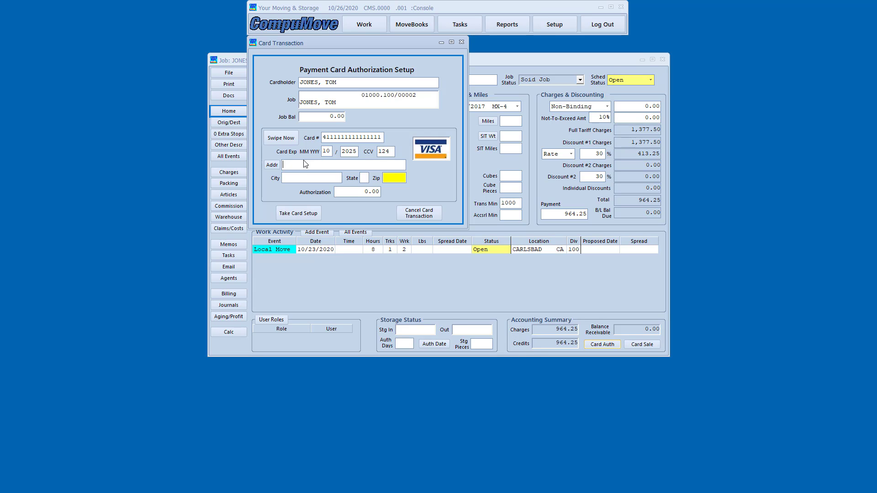
click(274, 165)
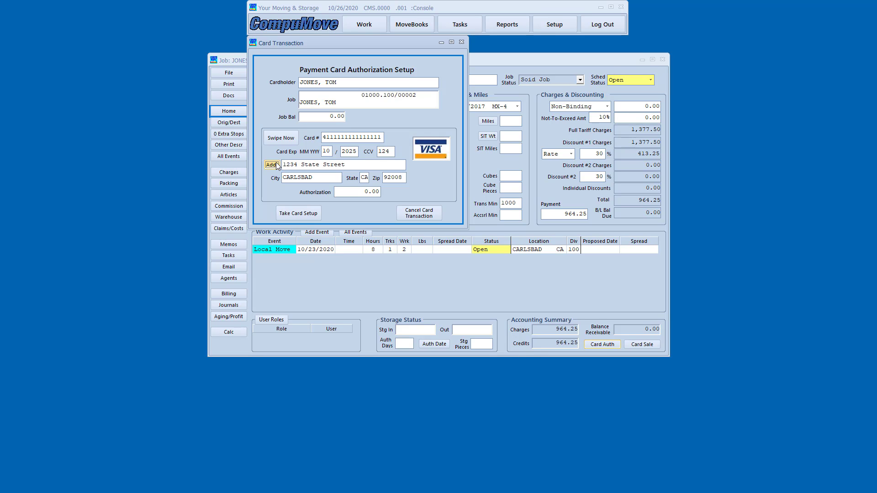
Authorize 1000.00 on the card and post the authorization.
click(343, 192)
text(1000.00)
click(295, 215)
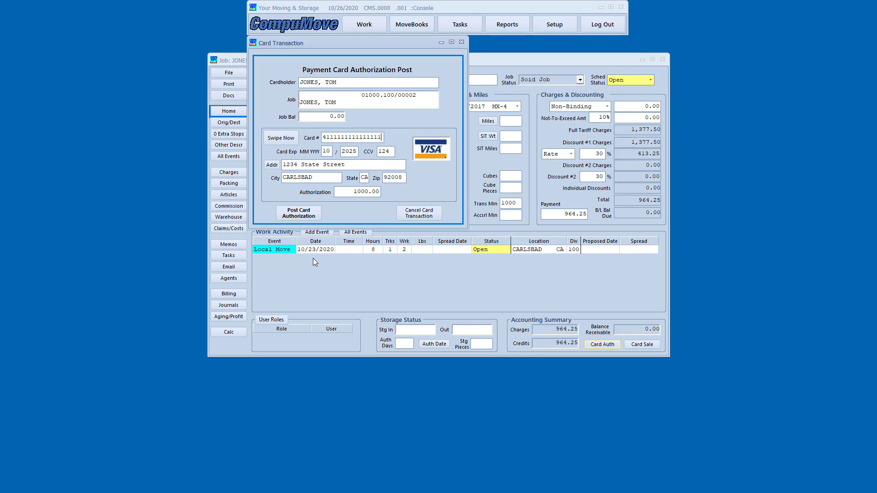
click(302, 214)
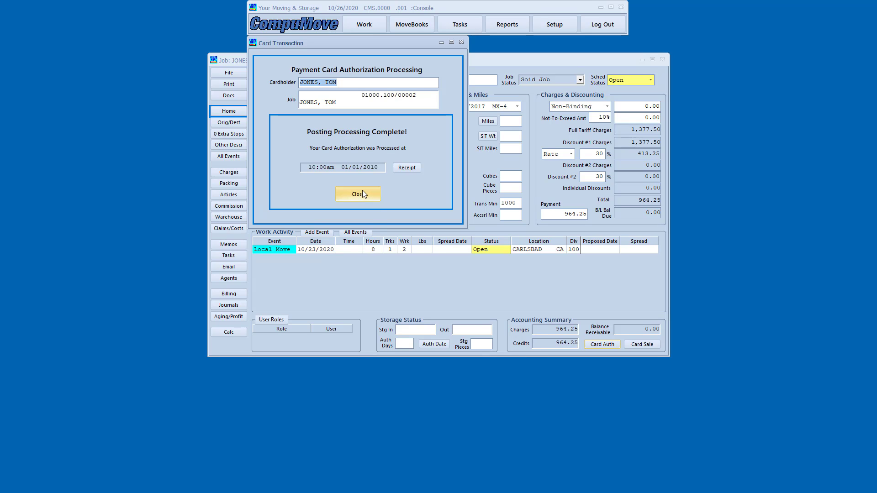
click(363, 193)
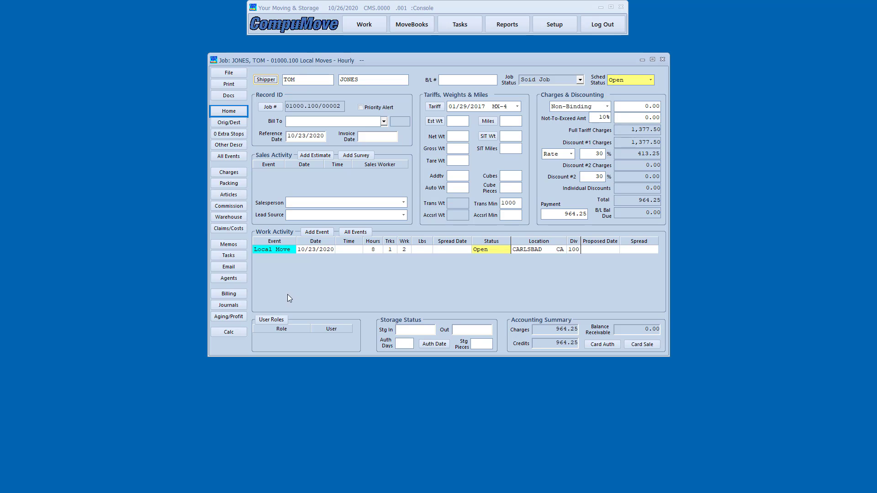
Void the open 1000.00 Card Auth entry from the job's card journal view.
click(238, 307)
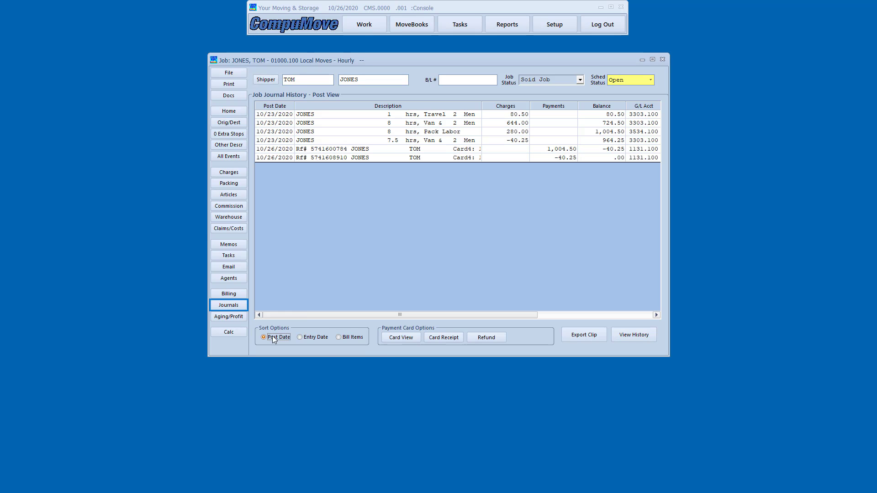
click(393, 340)
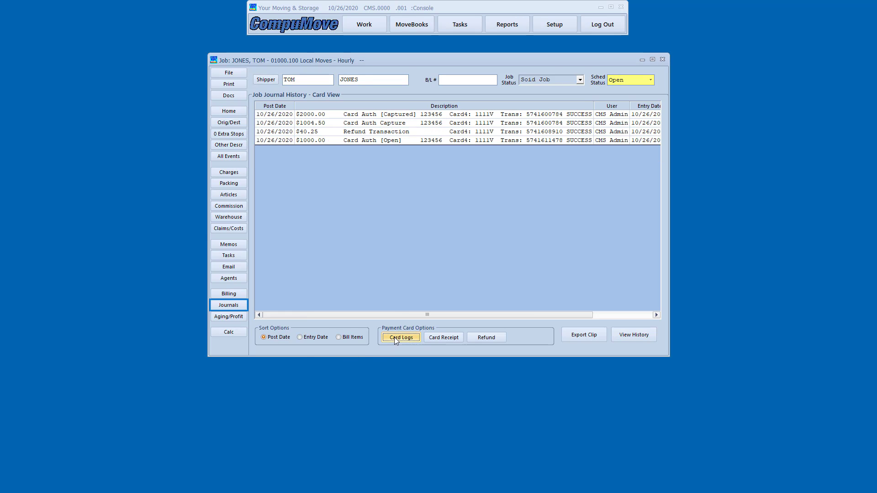
click(377, 141)
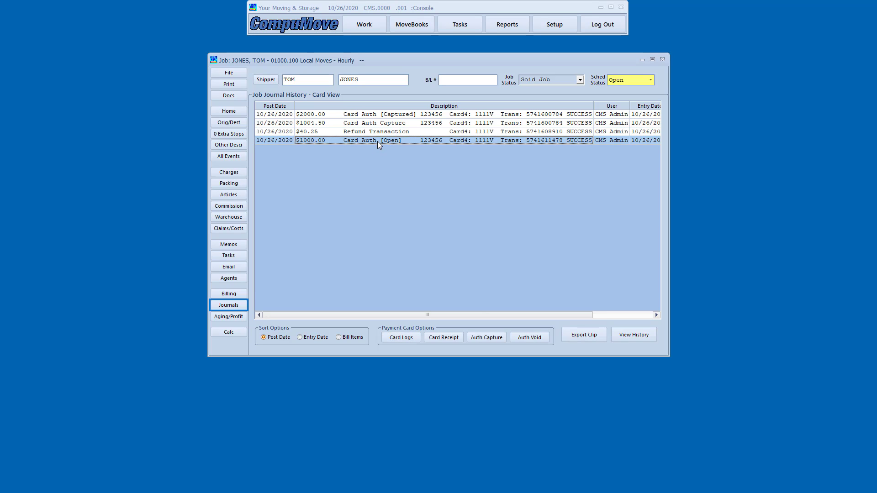
click(528, 340)
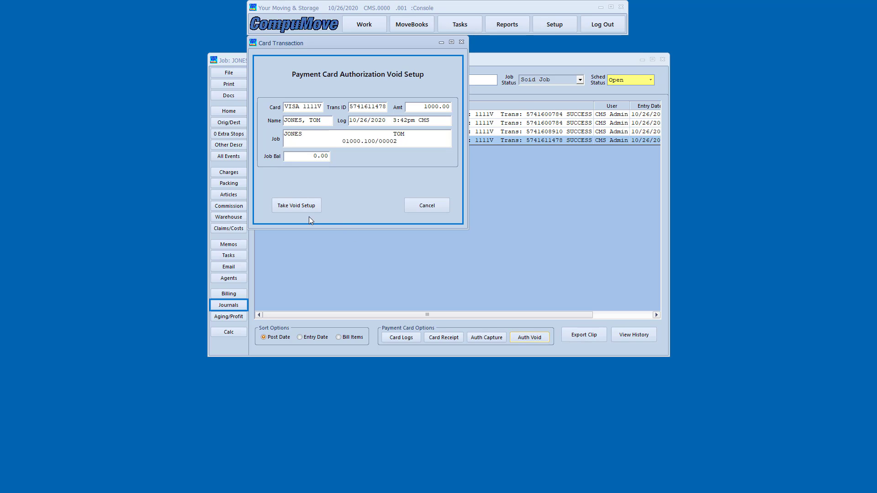
click(297, 208)
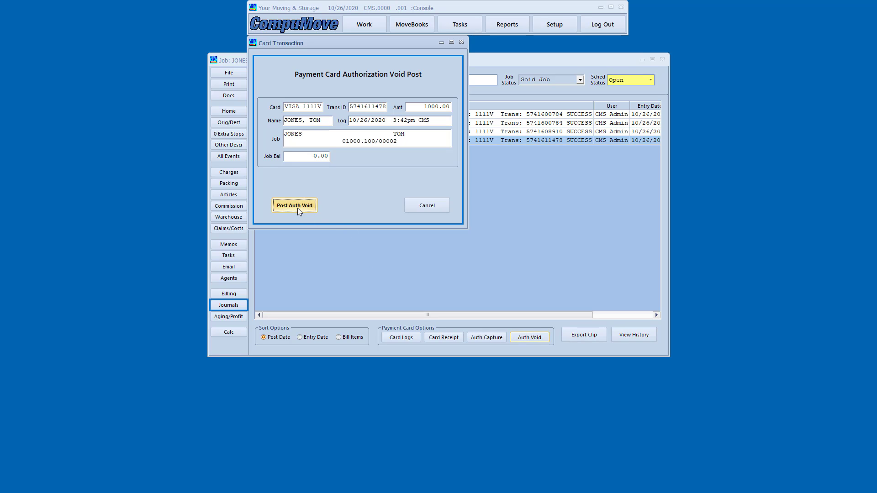
click(298, 207)
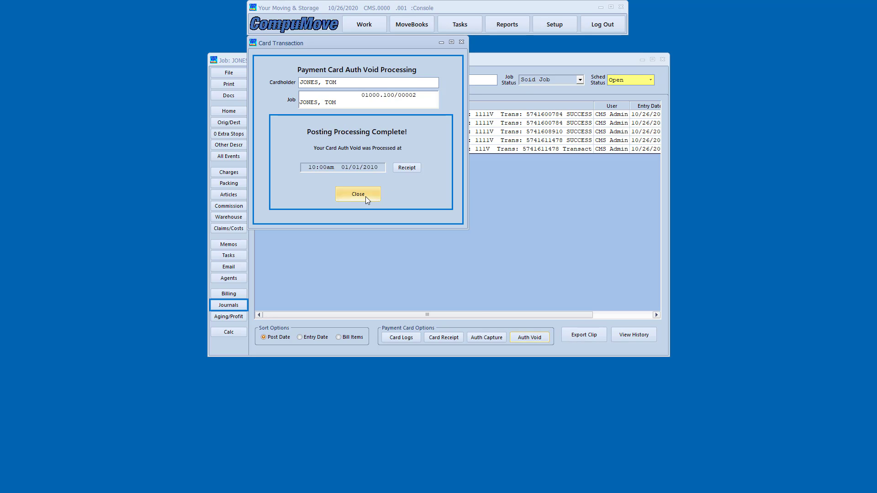
click(358, 194)
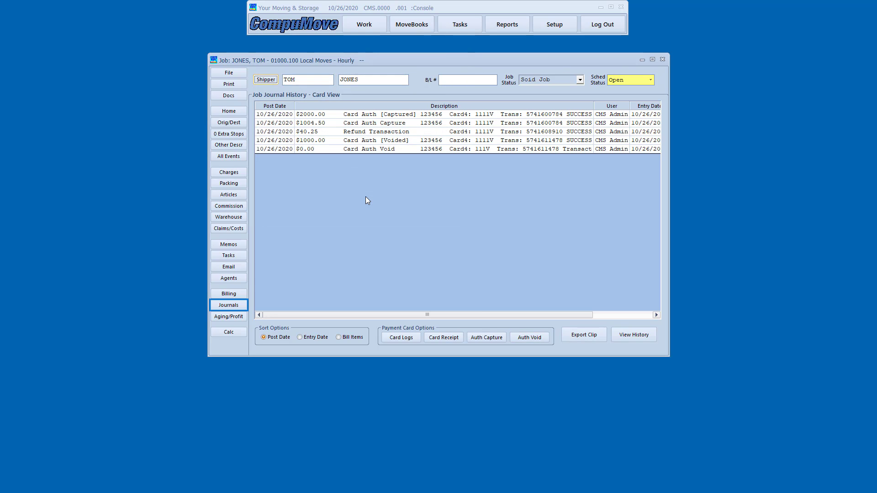
Go from the job's home record to Billing to show the stored active Visa card.
click(235, 113)
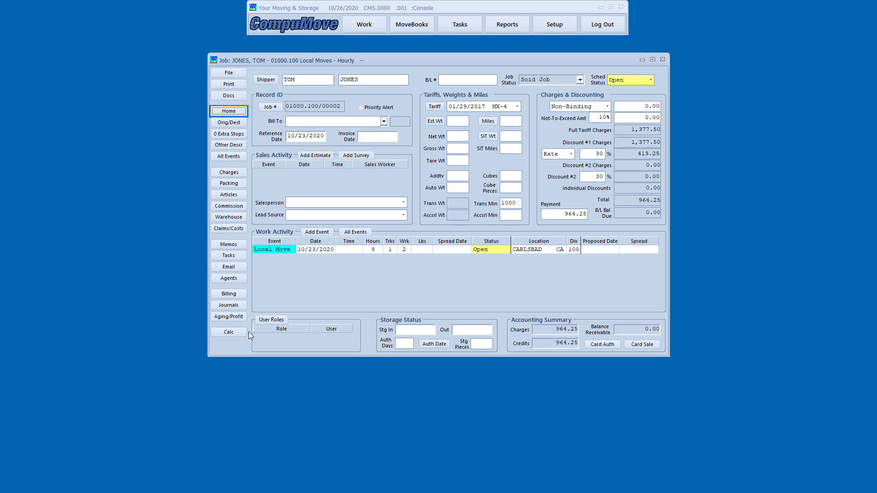
click(233, 295)
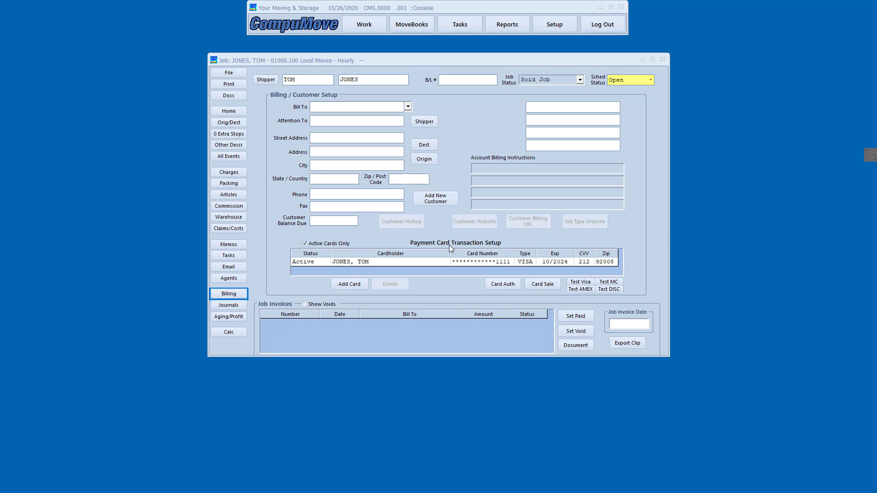
mouse_move(446, 245)
mouse_down()
mouse_move(489, 273)
mouse_move(517, 273)
mouse_up()
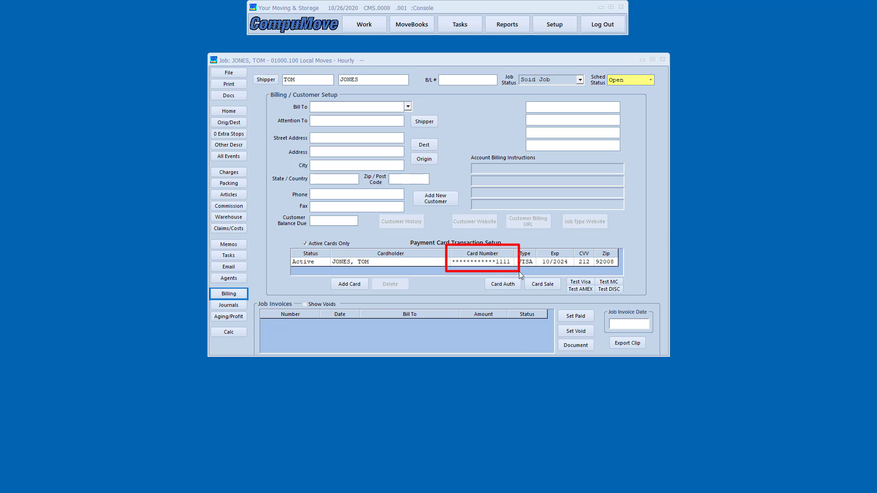